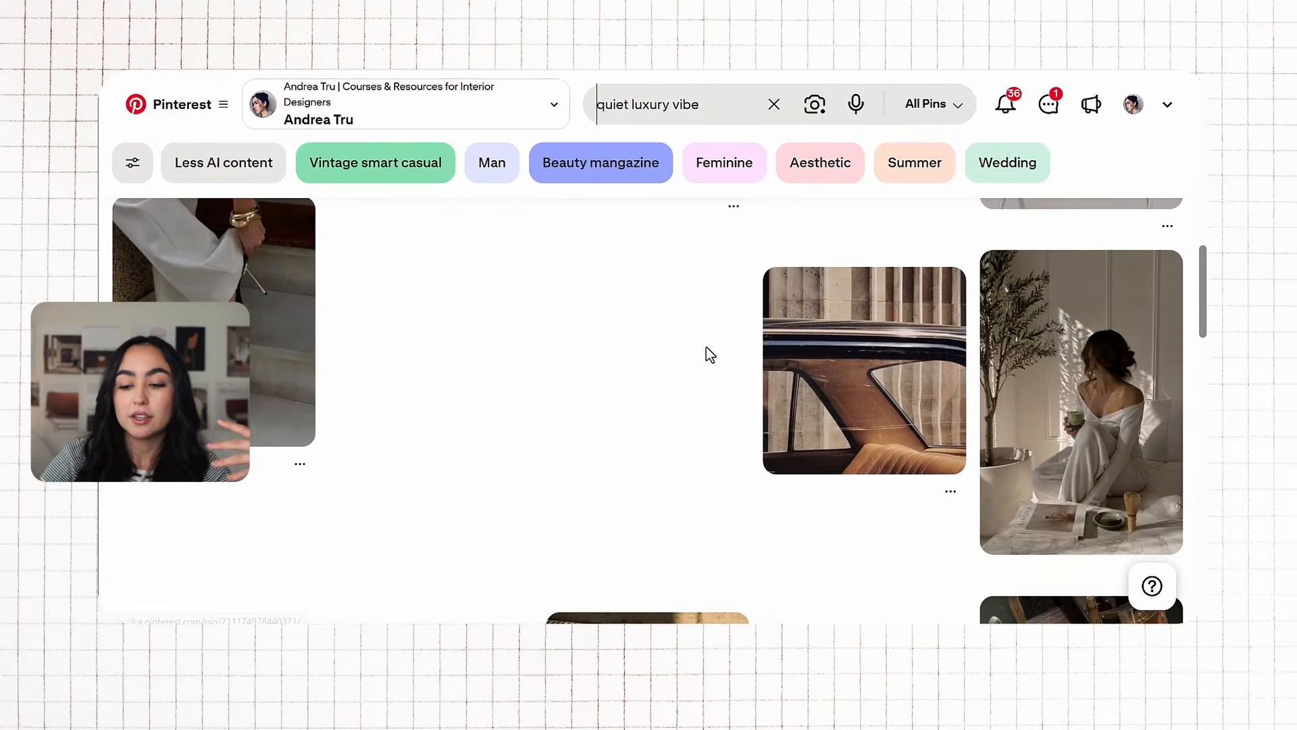
Step: Browse the Pinterest results for quiet luxury vibe, opening pins to look for moodboard images
click(676, 406)
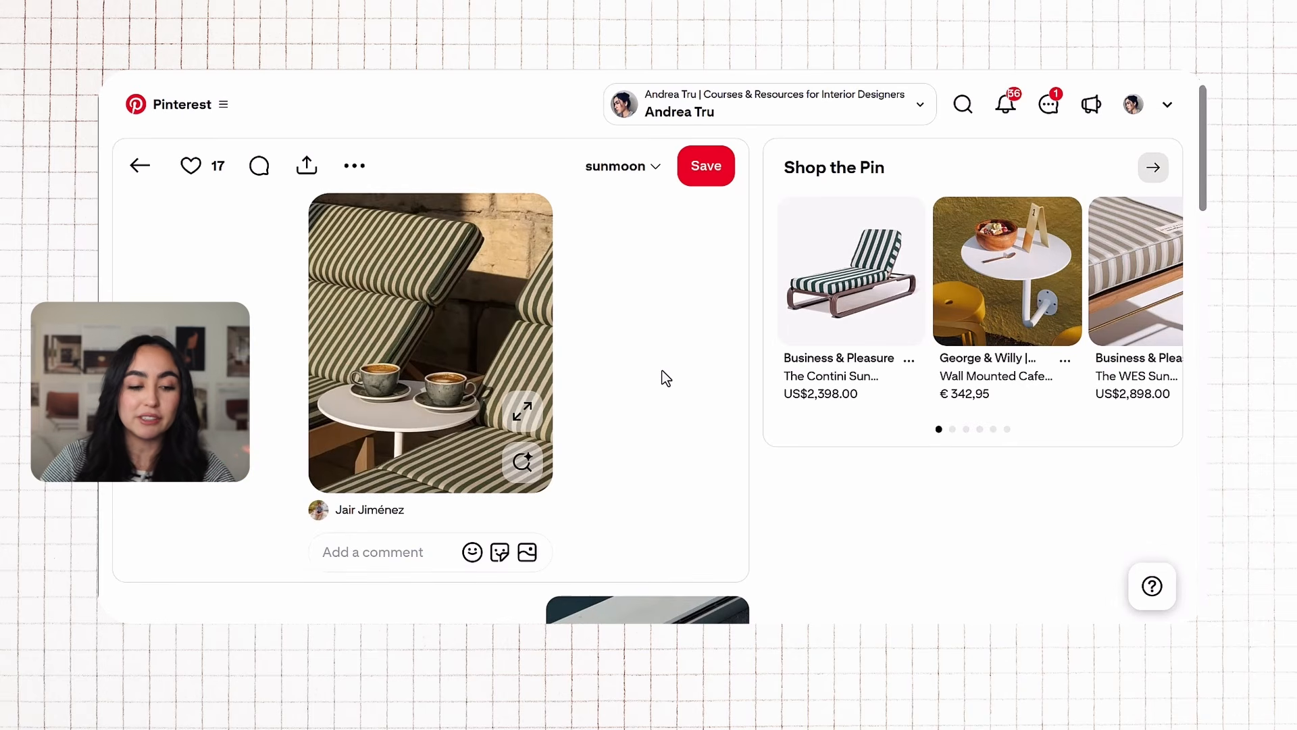
click(133, 174)
scroll(733, 347, down, 5)
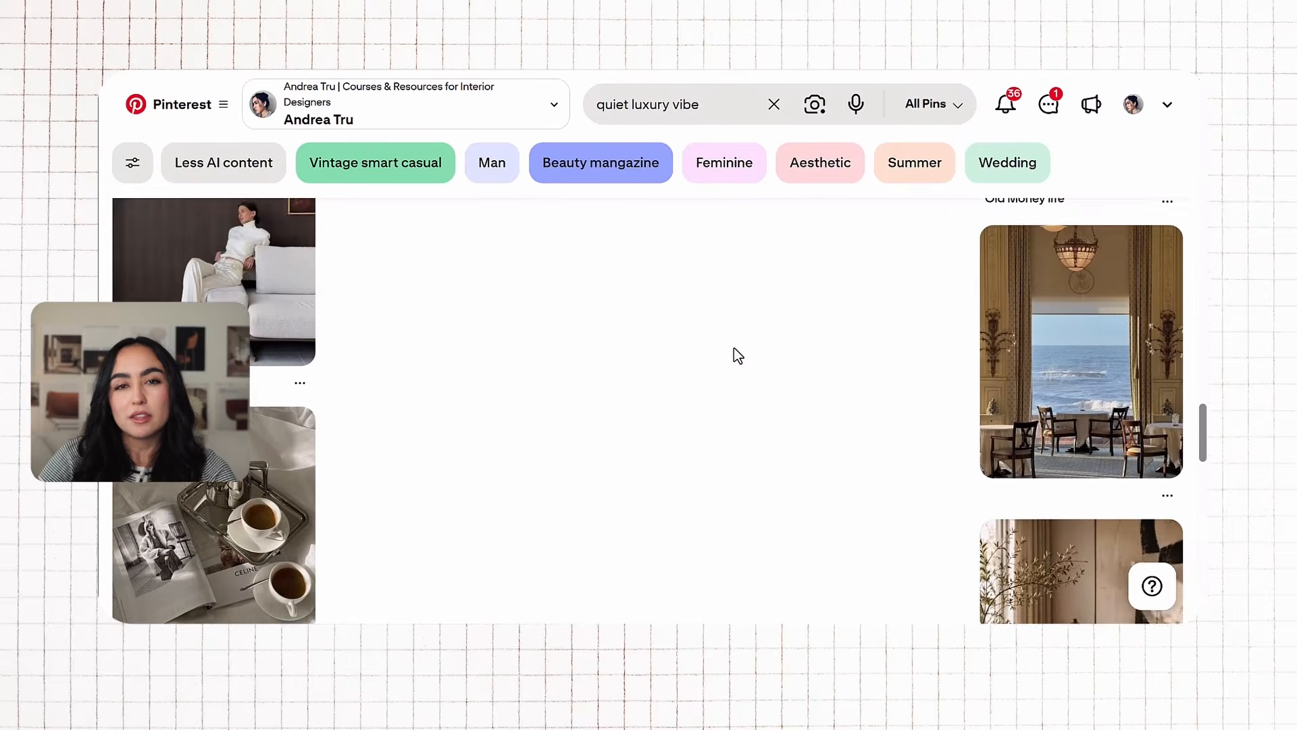
scroll(735, 348, down, 6)
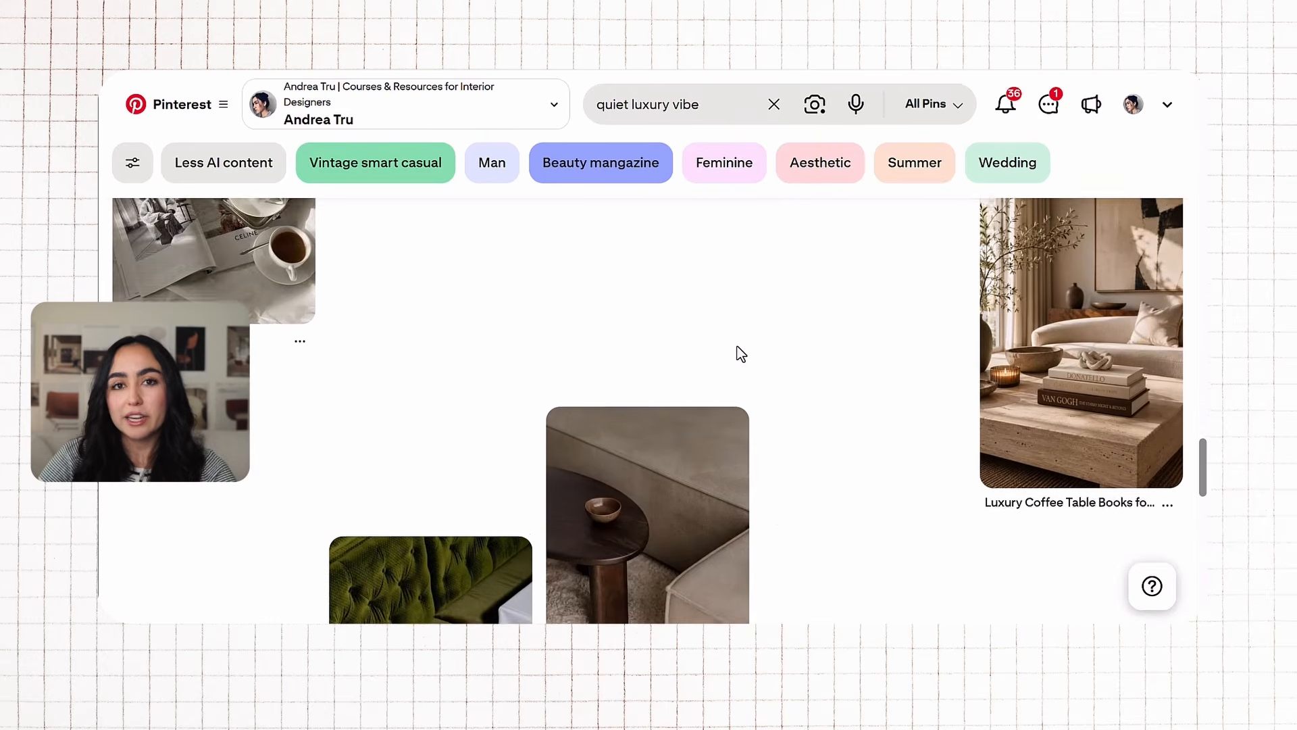
scroll(757, 350, down, 3)
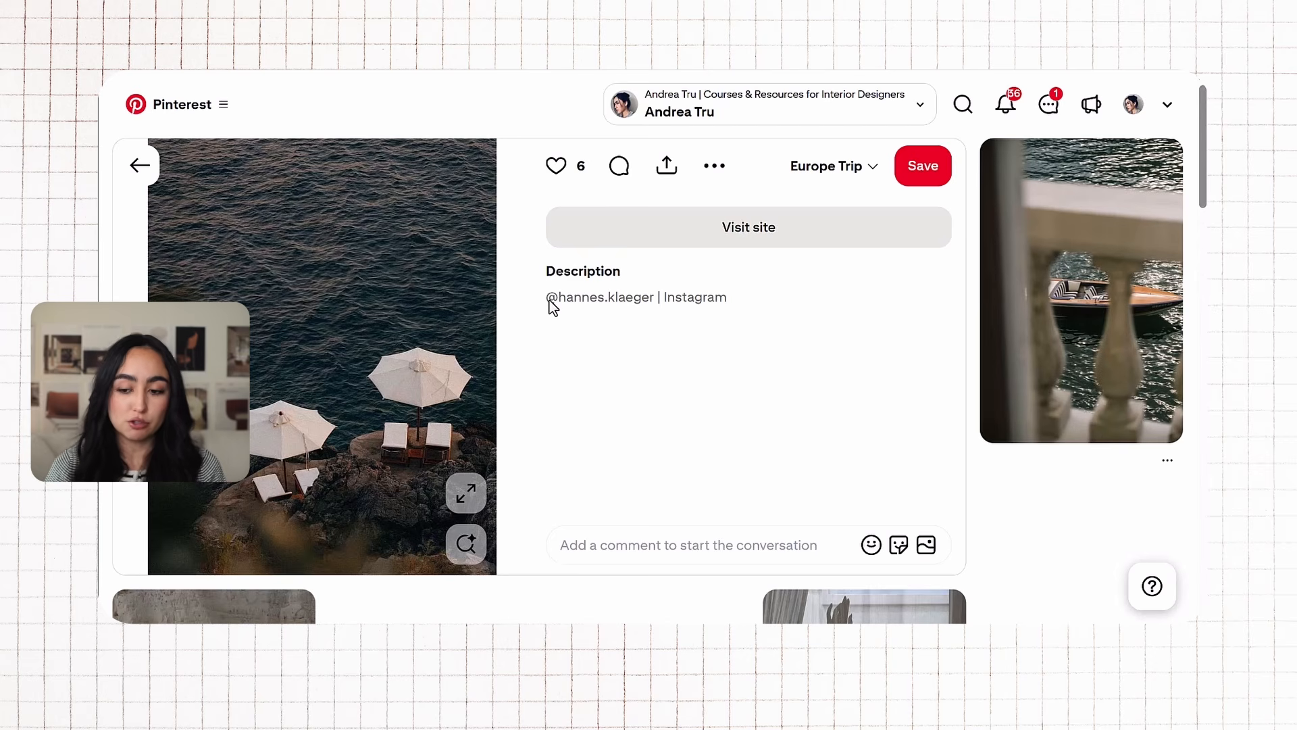
scroll(822, 270, down, 5)
click(822, 270)
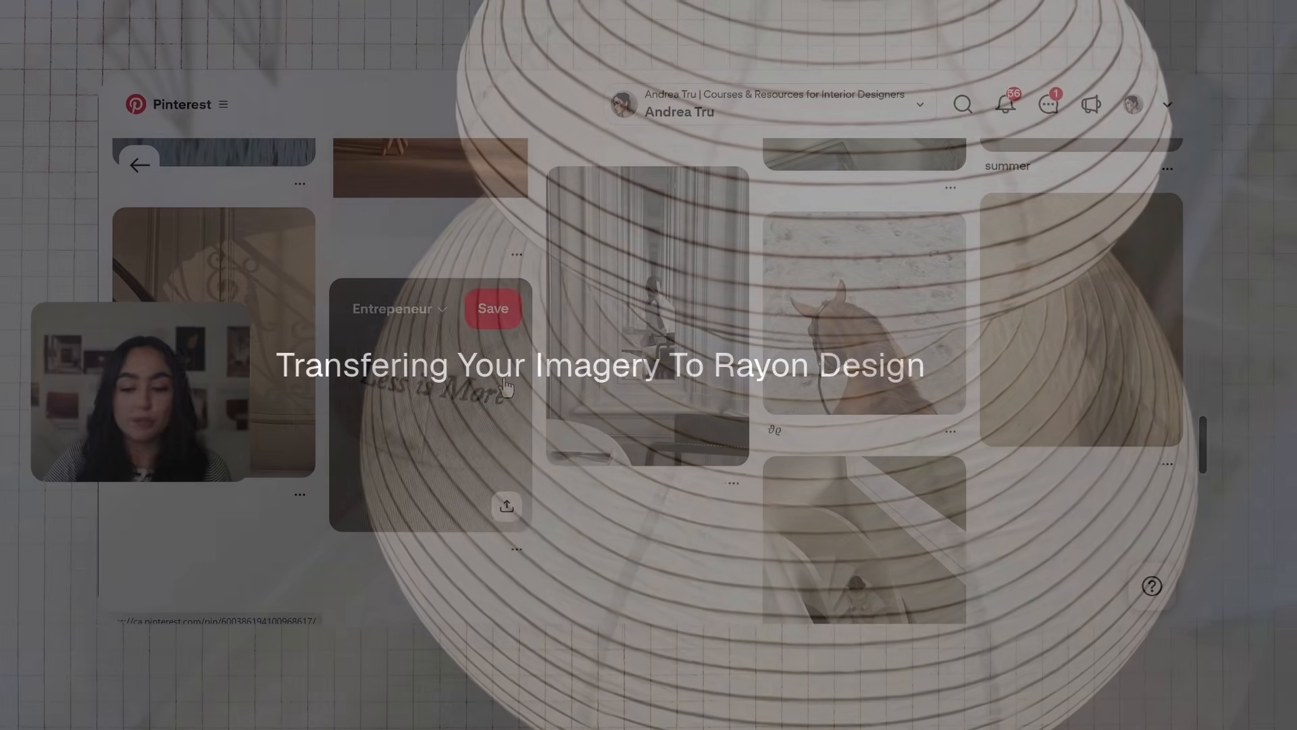
scroll(541, 389, up, 10)
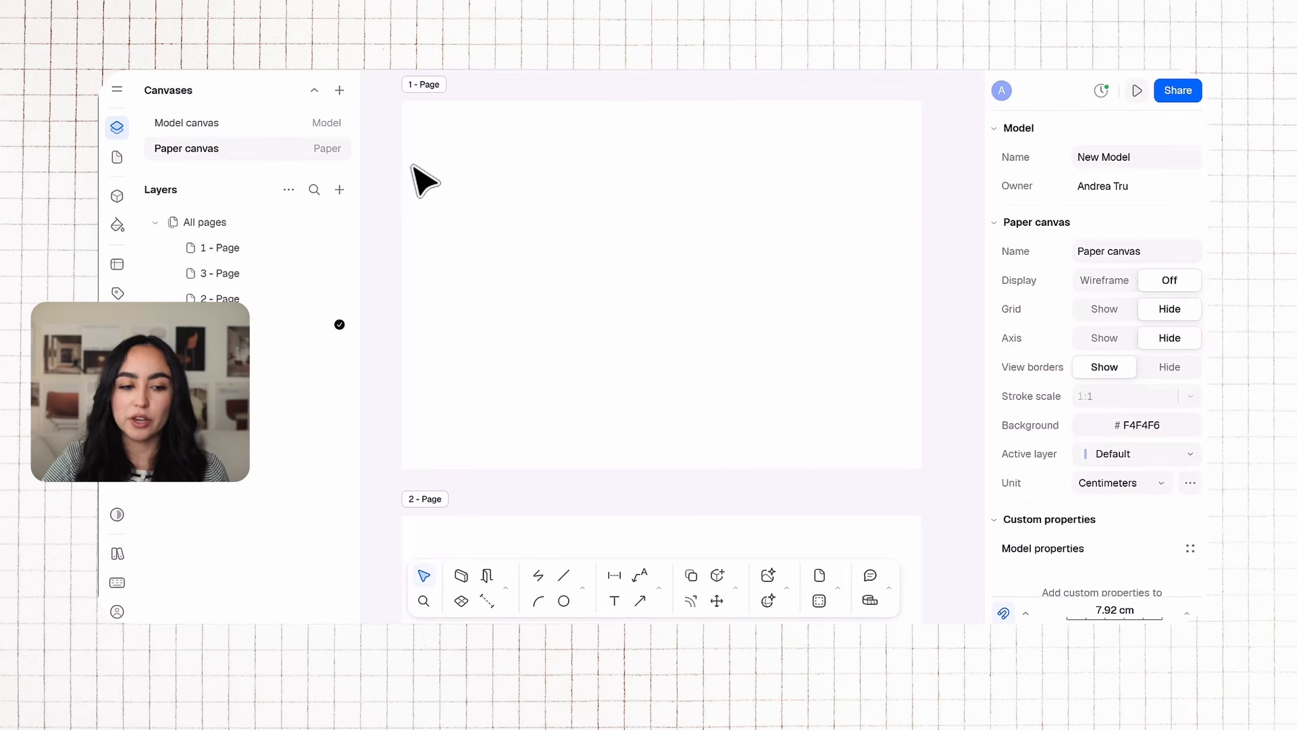
Step: Switch to Rayon and import the QUIET LUXURY.jpg image onto page 1 of the paper canvas
click(117, 92)
mouse_move(238, 232)
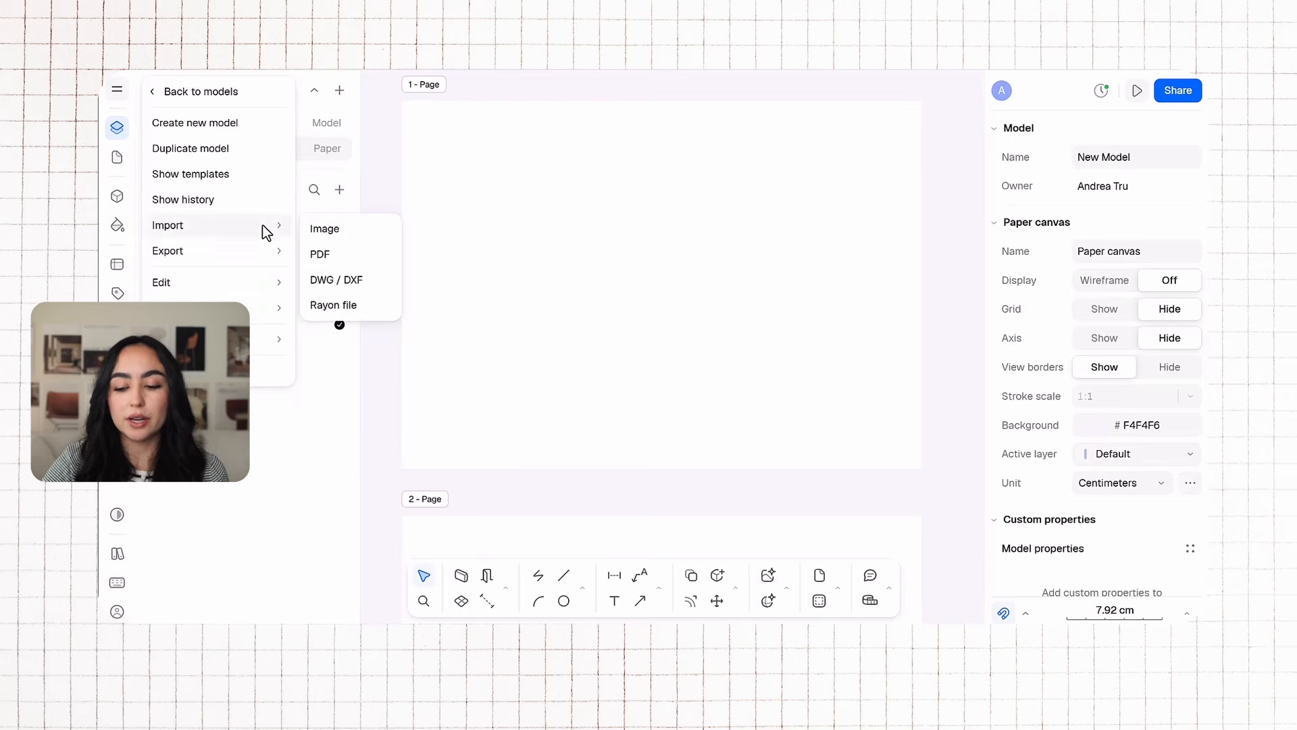
click(327, 229)
click(597, 335)
click(667, 582)
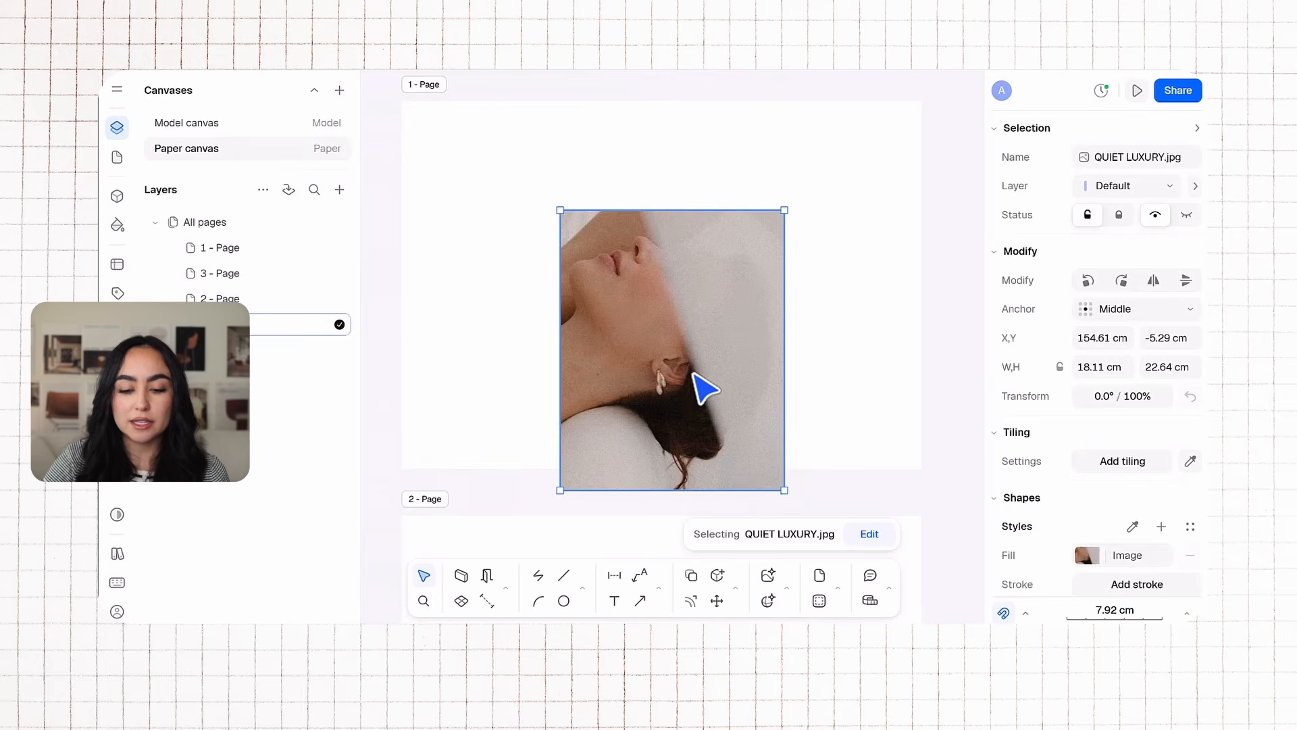
Step: Move the imported image to the page's upper-left area and resize it to about 12 by 15 cm
drag(698, 391, 590, 297)
drag(660, 397, 529, 301)
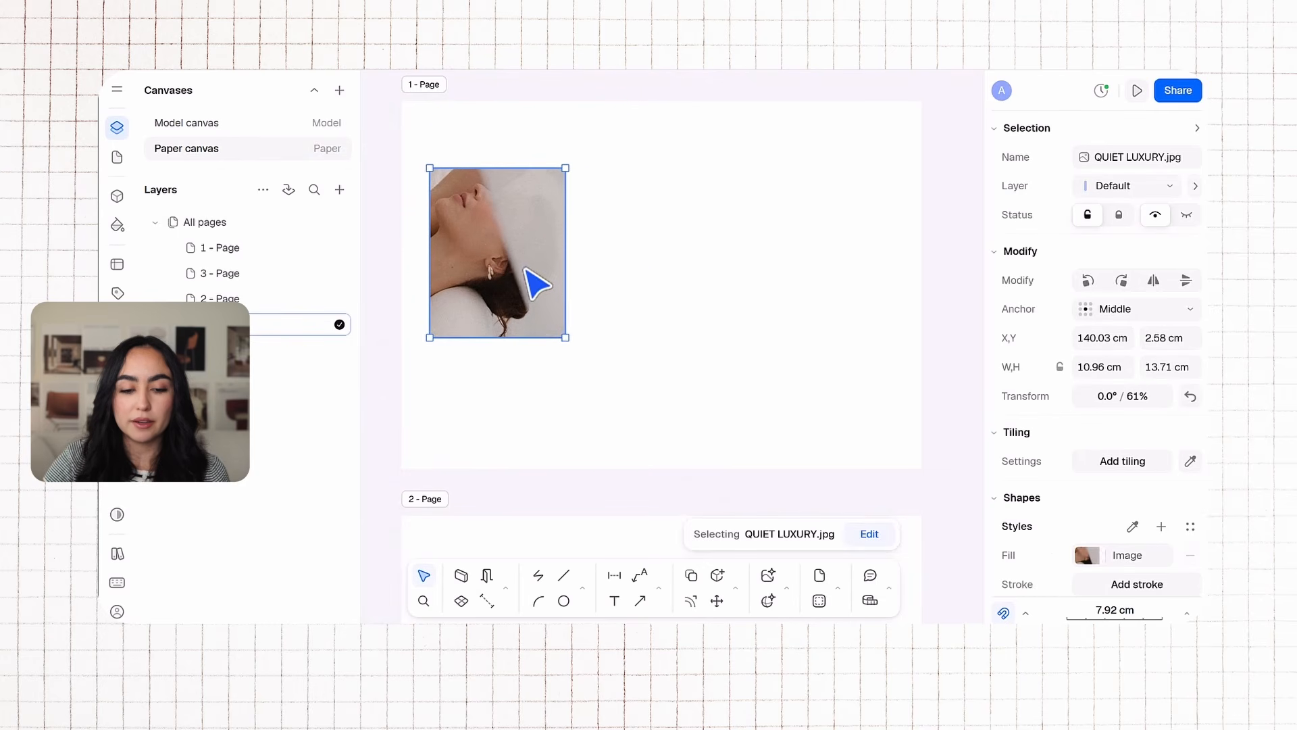
drag(562, 342, 573, 356)
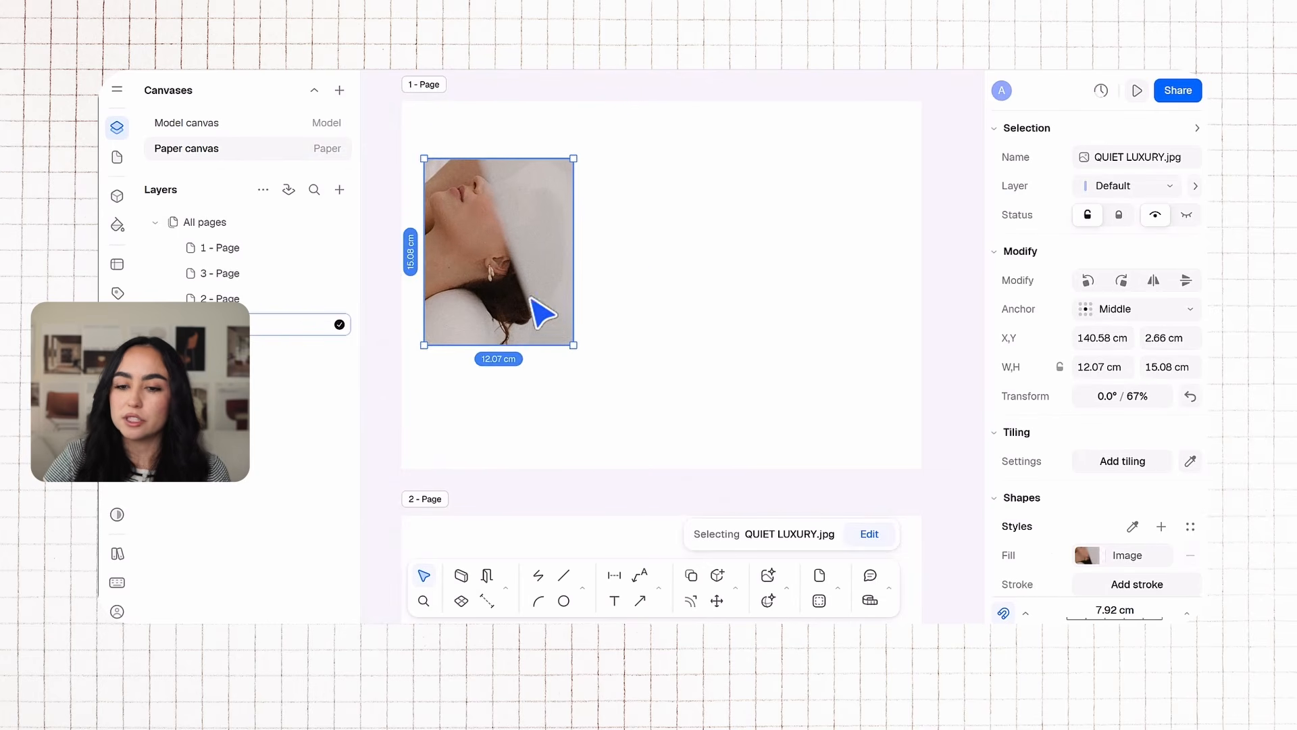
click(657, 277)
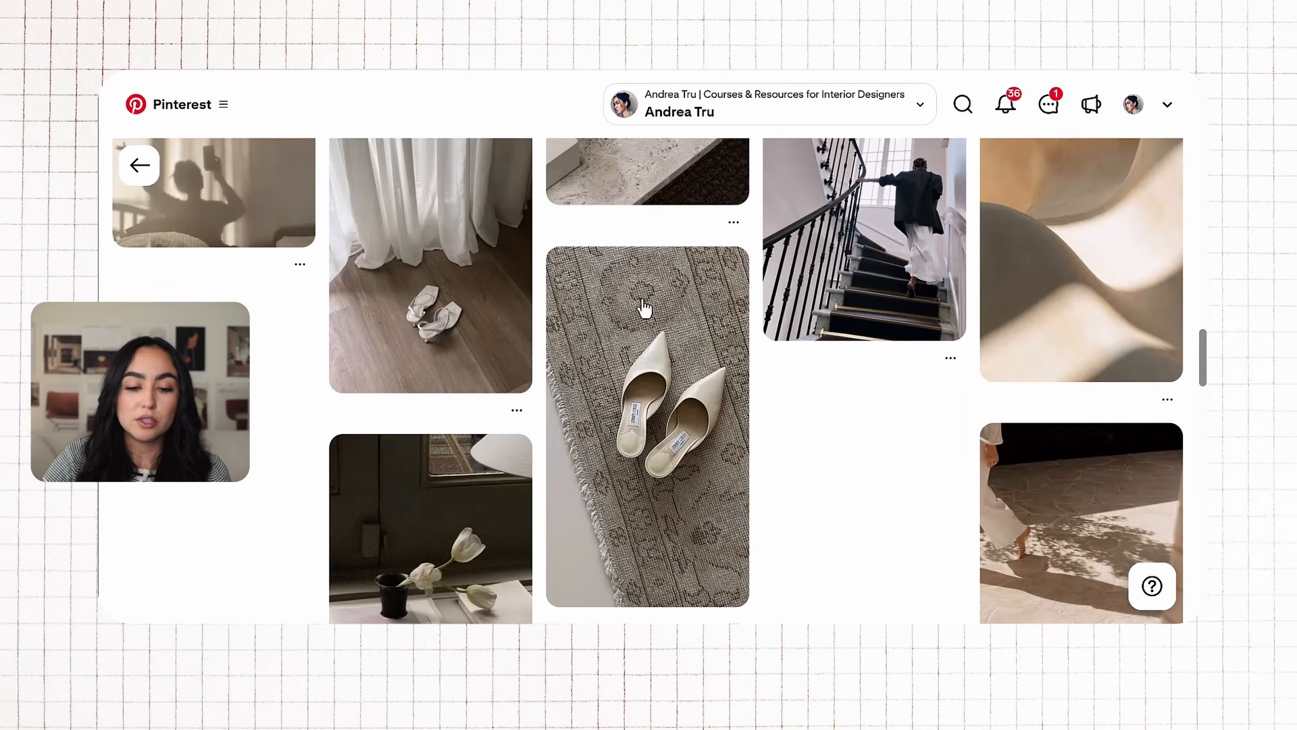
Step: In Pinterest, open the black-and-white pin of a figure in trousers and copy its image
scroll(617, 352, up, 12)
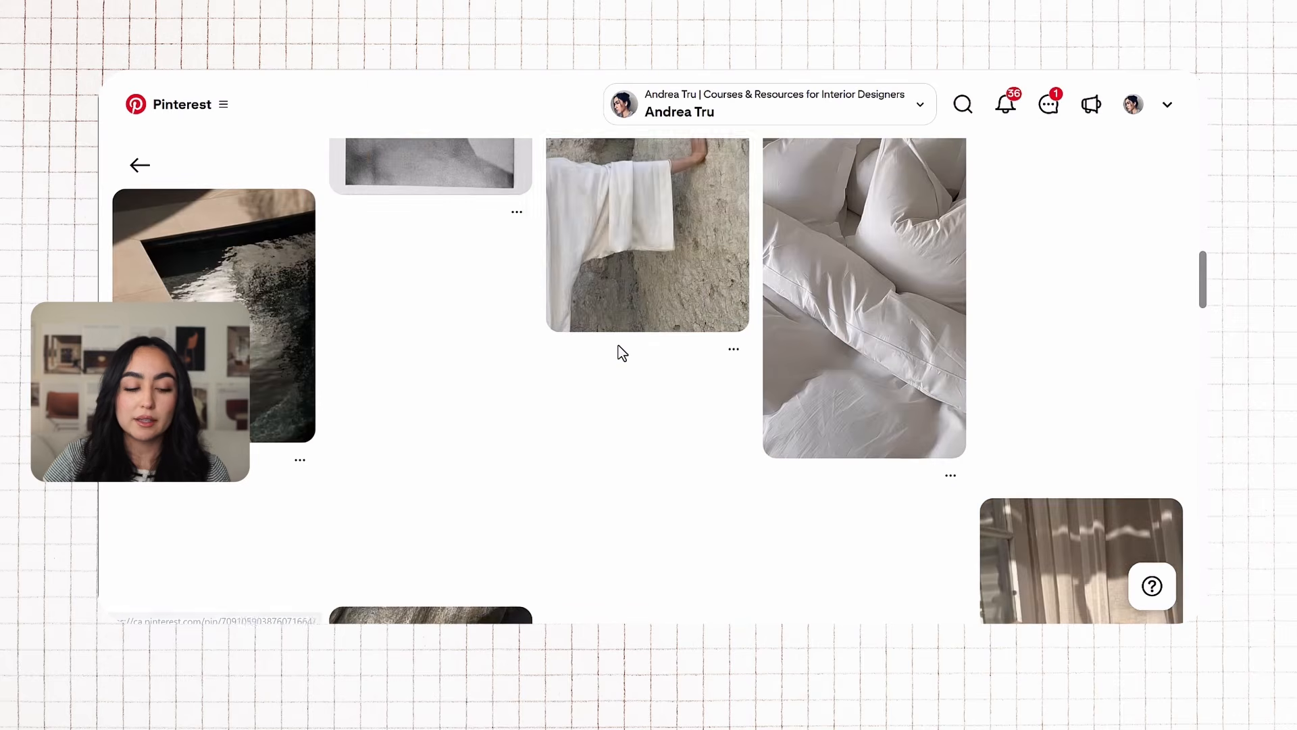
click(497, 177)
right_click(370, 329)
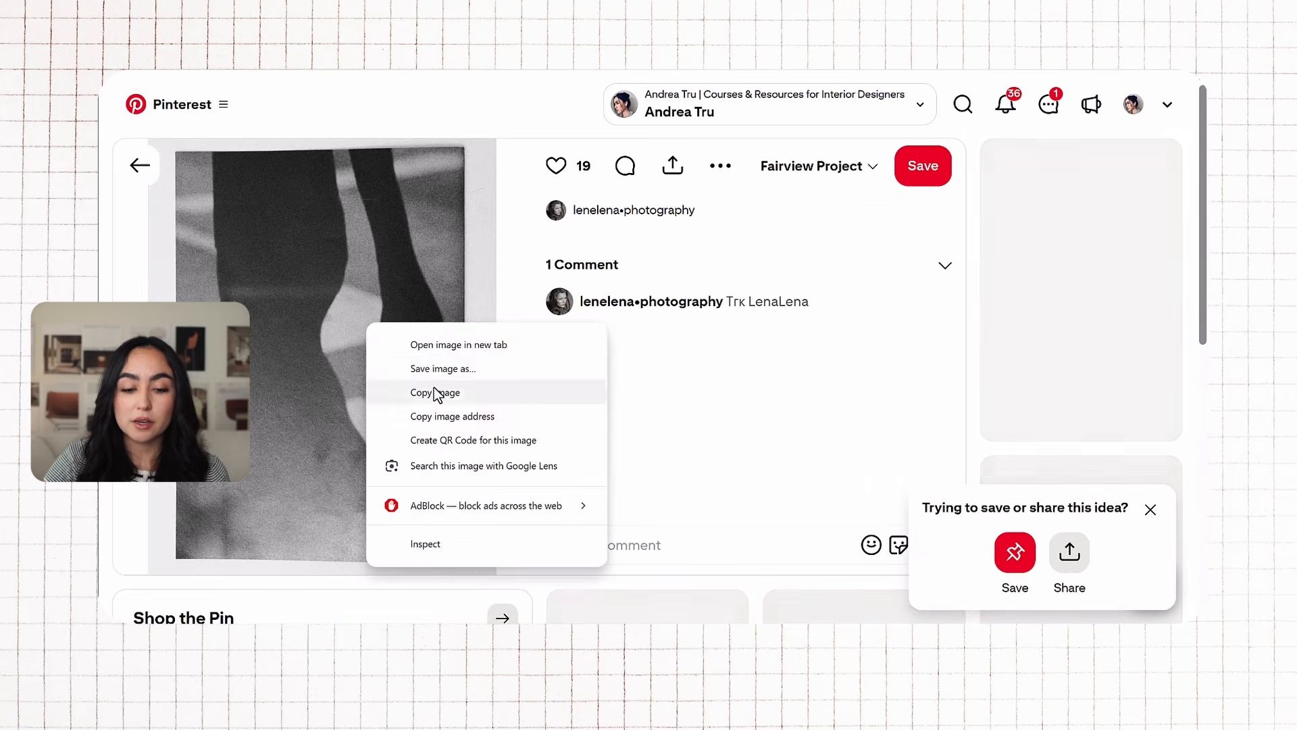
click(434, 391)
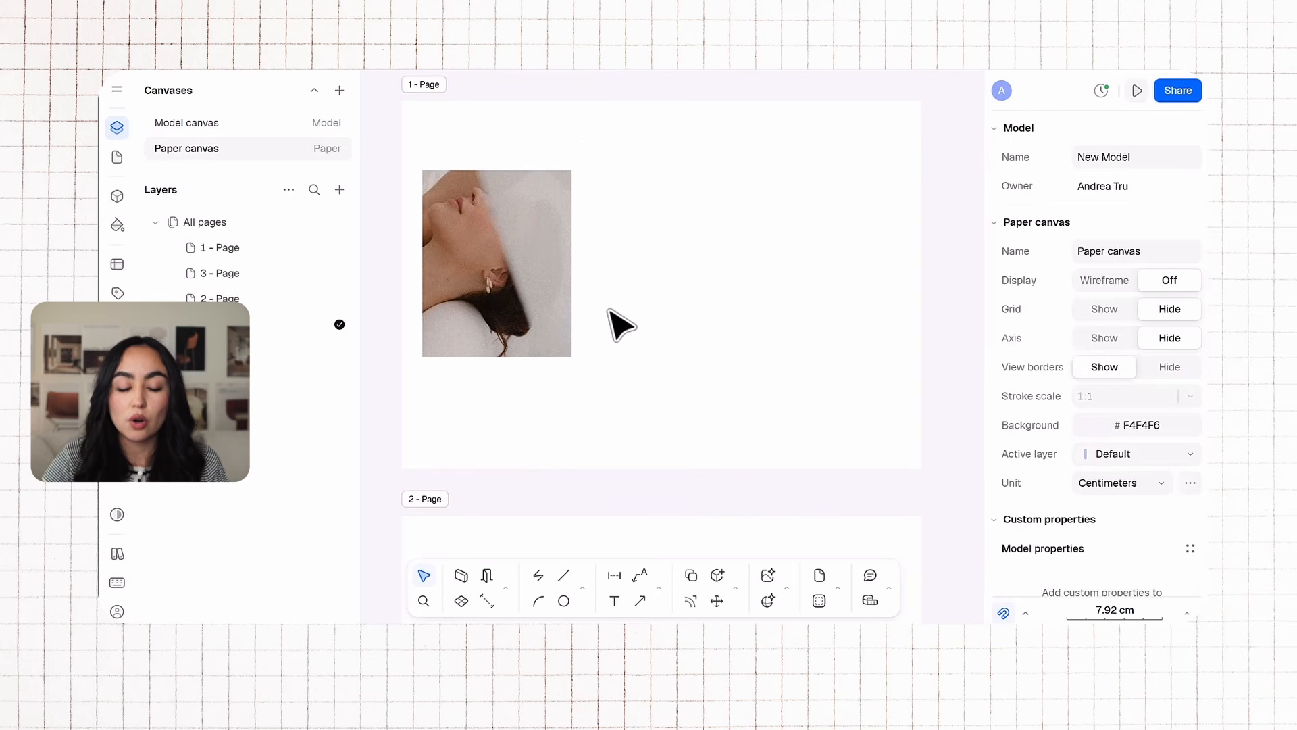
Step: Paste the copied image onto page 1 beside the first image
key(ctrl+v)
drag(634, 306, 671, 268)
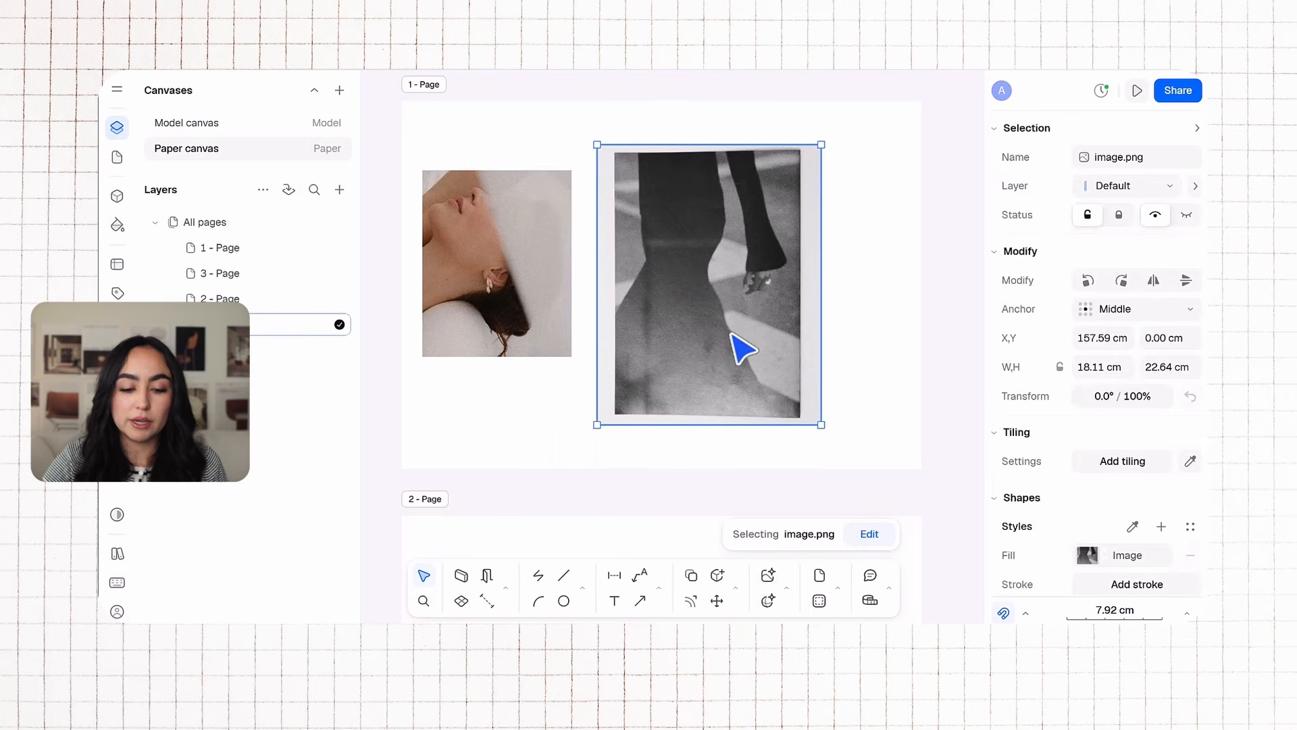
right_click(567, 400)
click(878, 266)
click(879, 266)
click(748, 280)
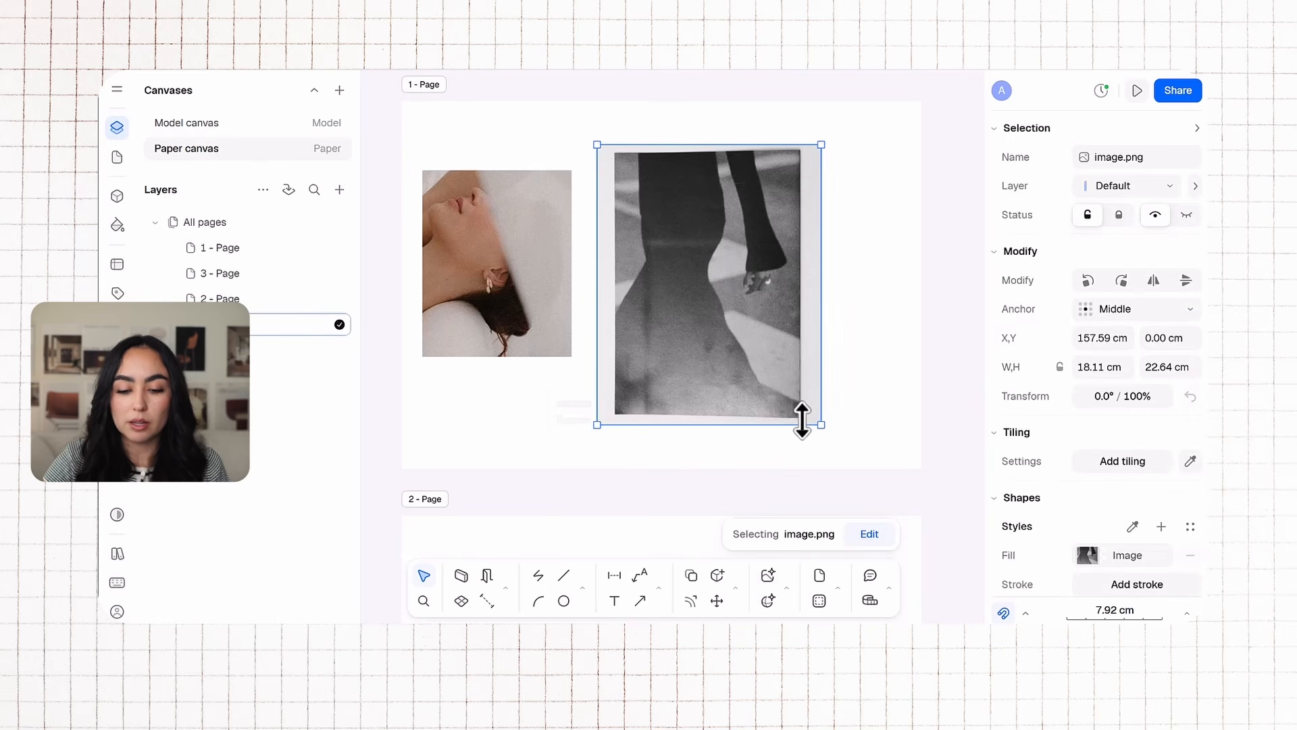
Step: Trim the pasted image's edges and scale it down to match the first image's height, placing it alongside
drag(800, 415, 799, 409)
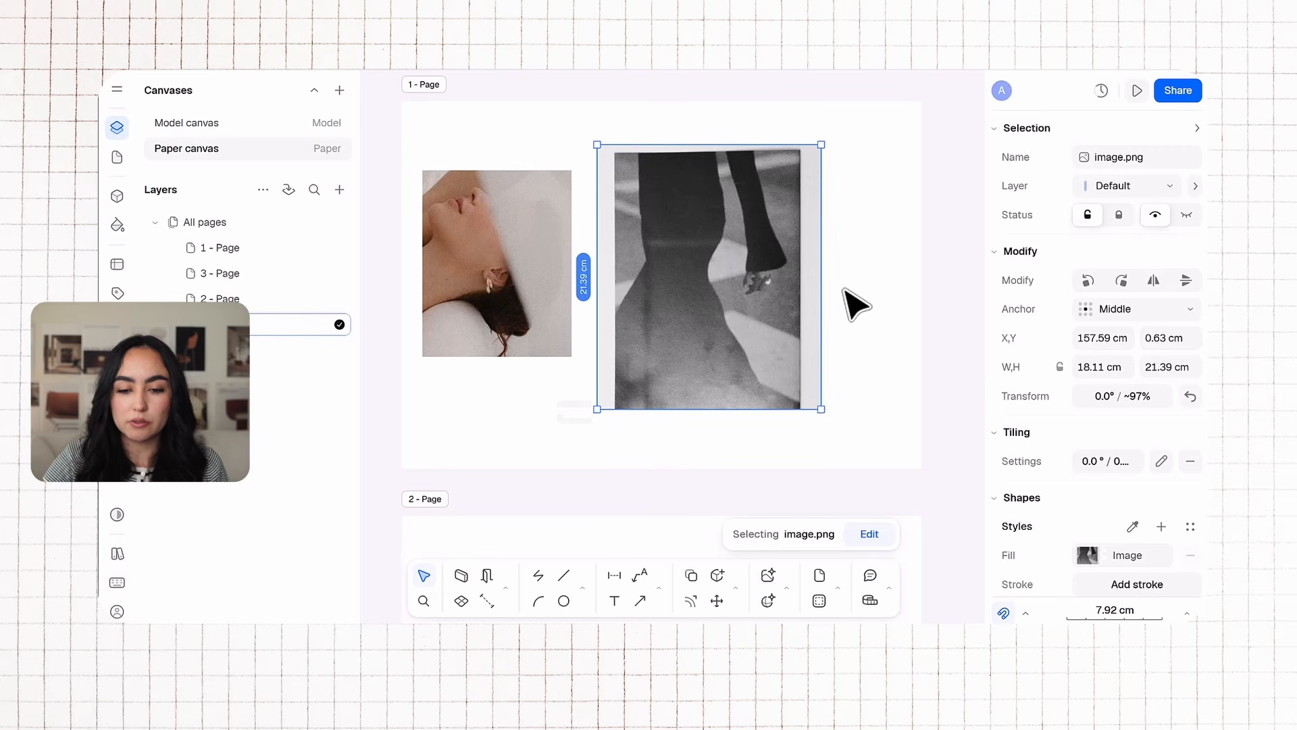
drag(820, 288, 797, 291)
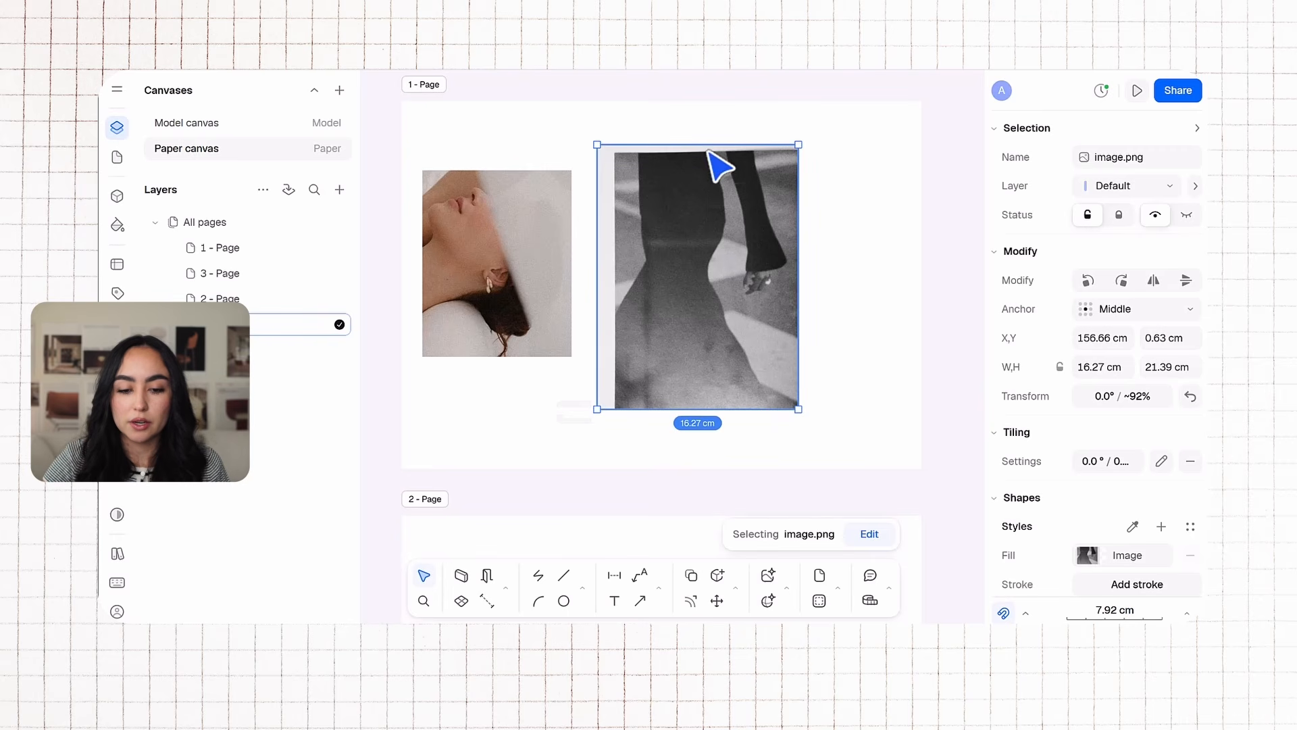
drag(704, 143, 704, 159)
drag(597, 278, 615, 277)
click(831, 281)
drag(712, 261, 689, 270)
drag(771, 419, 725, 356)
click(801, 327)
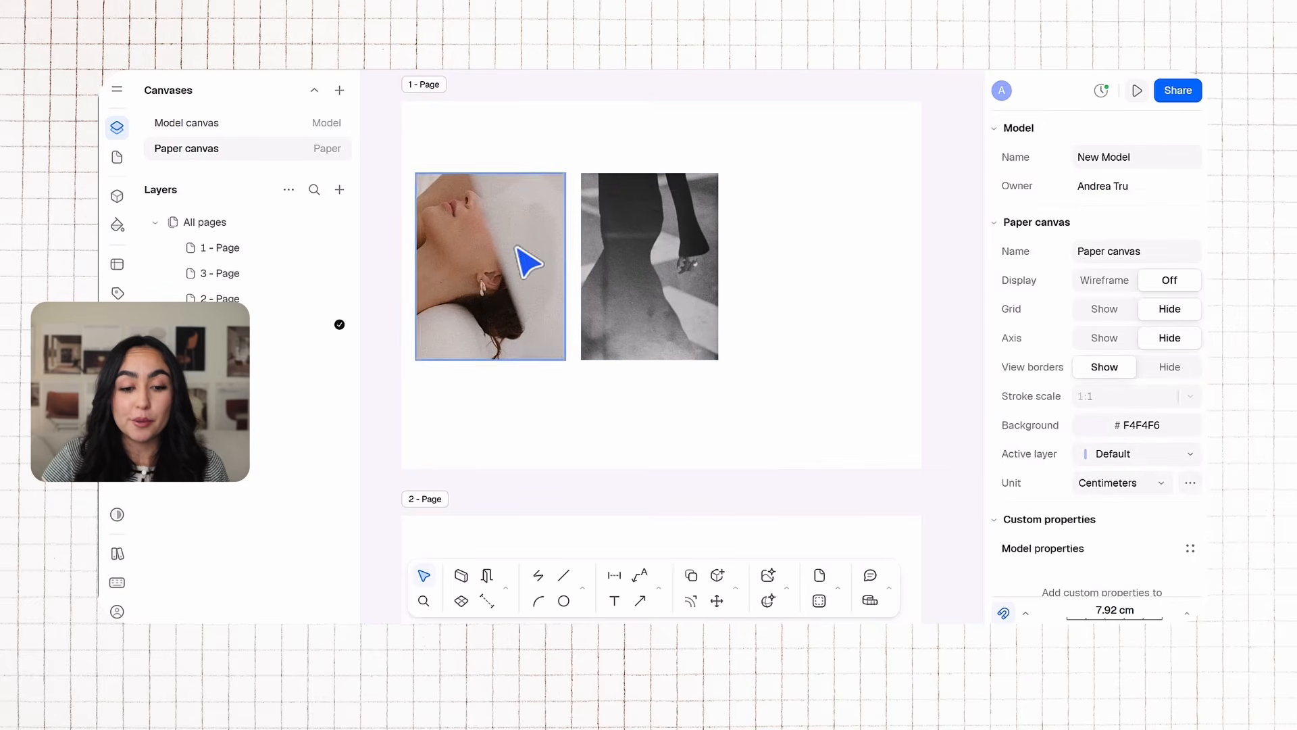
Step: Narrow the first image to about 10.7 cm wide and close the gap to the second image
click(537, 263)
drag(559, 269, 547, 269)
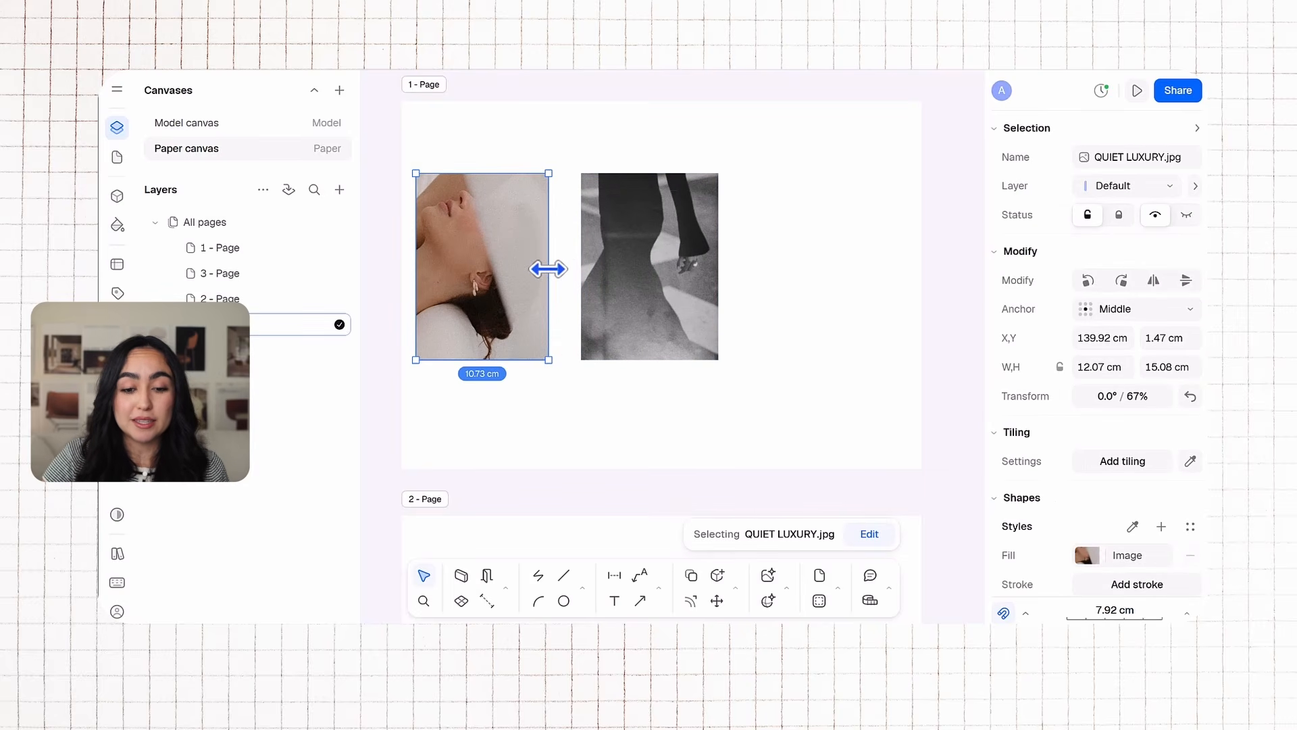
drag(689, 267, 668, 269)
click(800, 219)
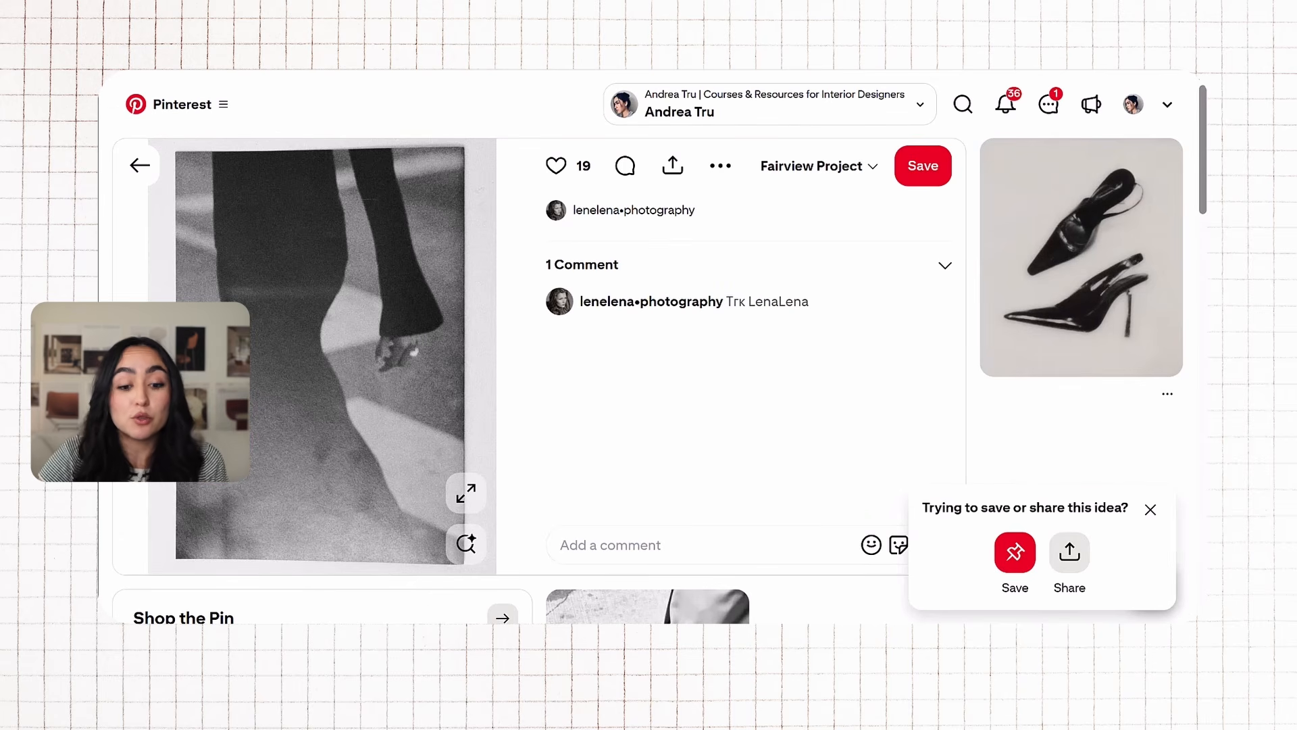
Step: Browse further Pinterest pins for another image to add to the moodboard
scroll(776, 307, down, 5)
scroll(750, 325, down, 6)
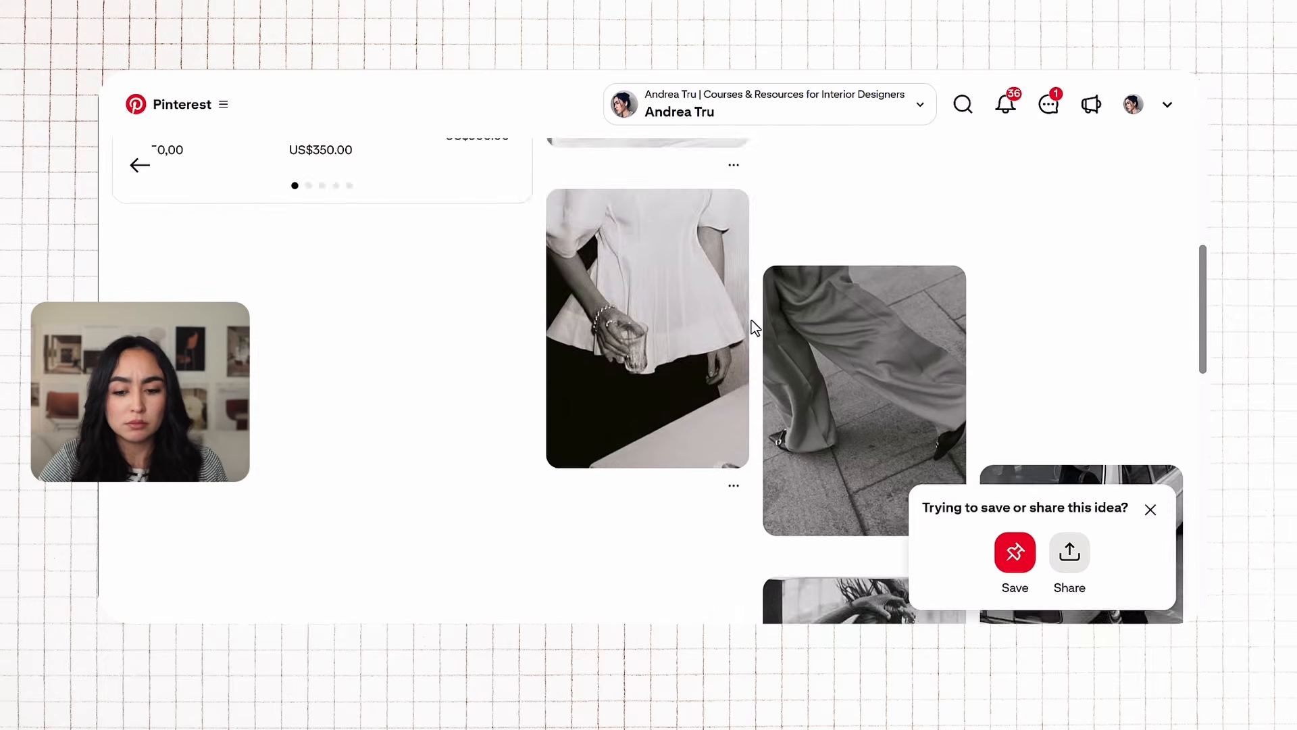
scroll(601, 324, down, 5)
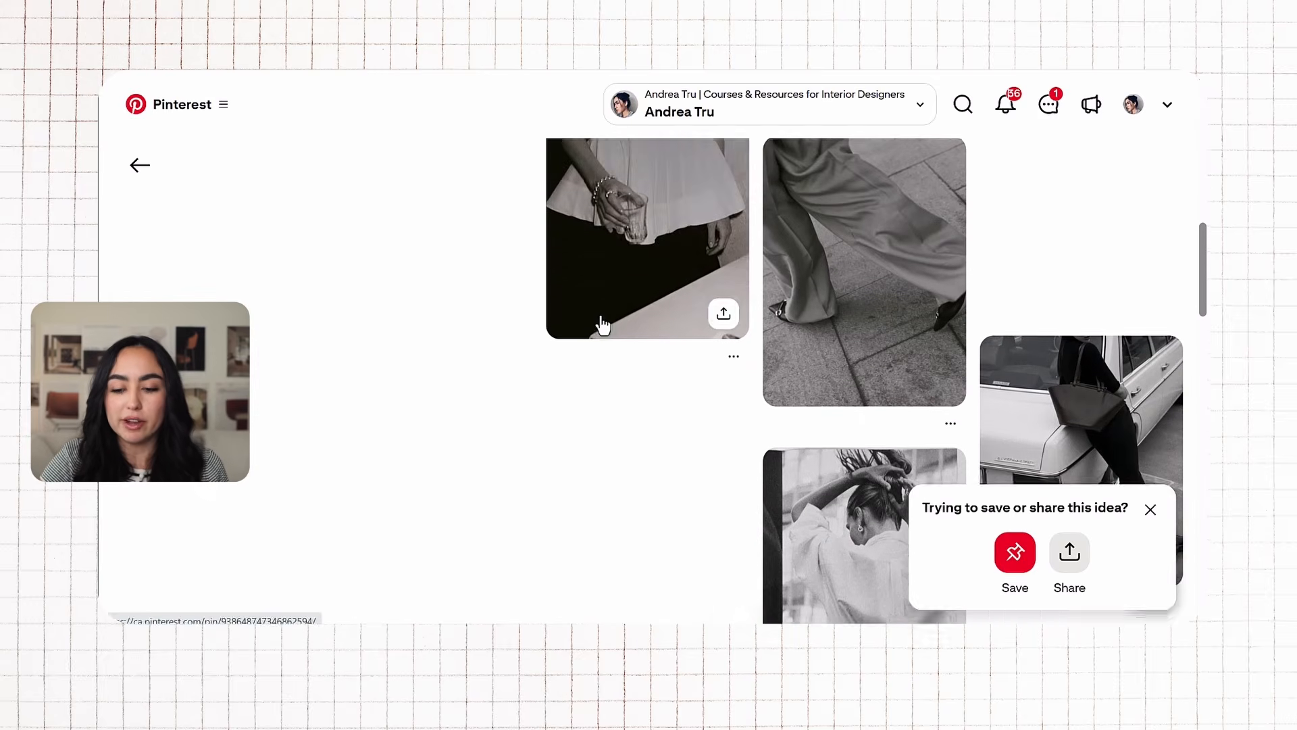
scroll(620, 330, down, 5)
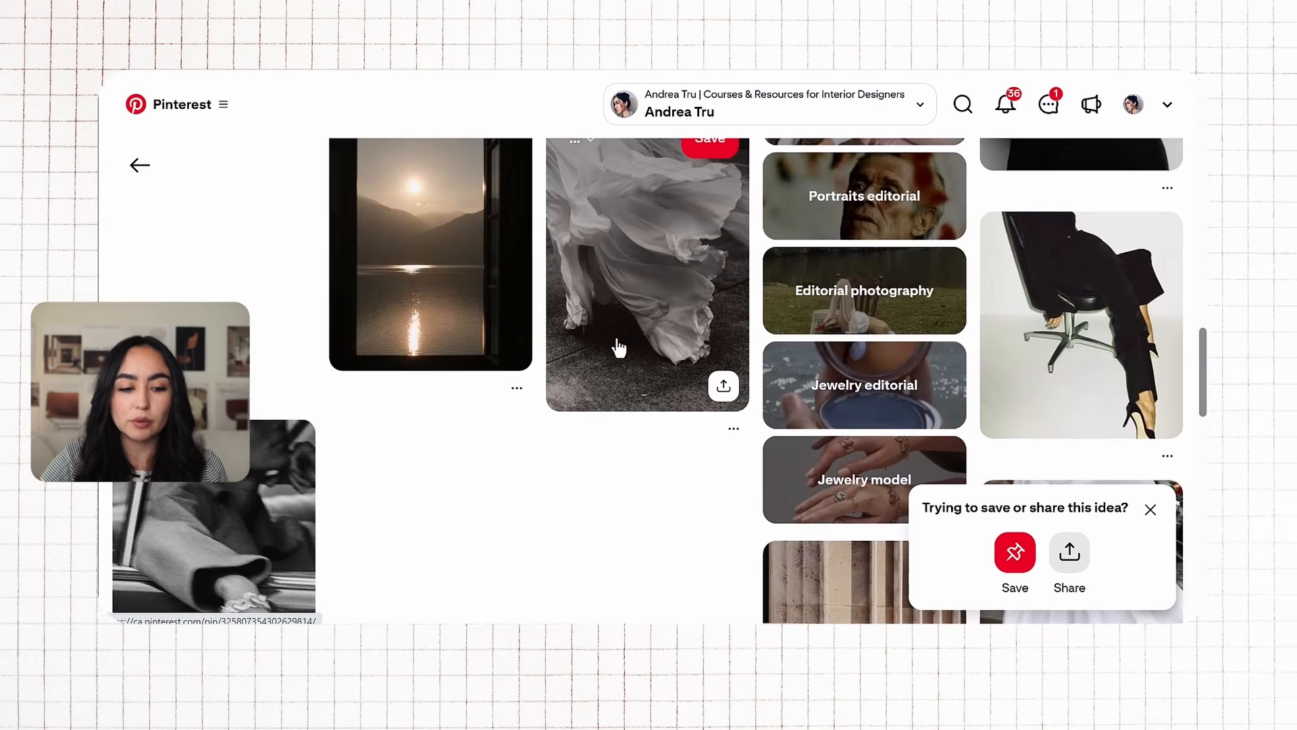
scroll(615, 331, down, 10)
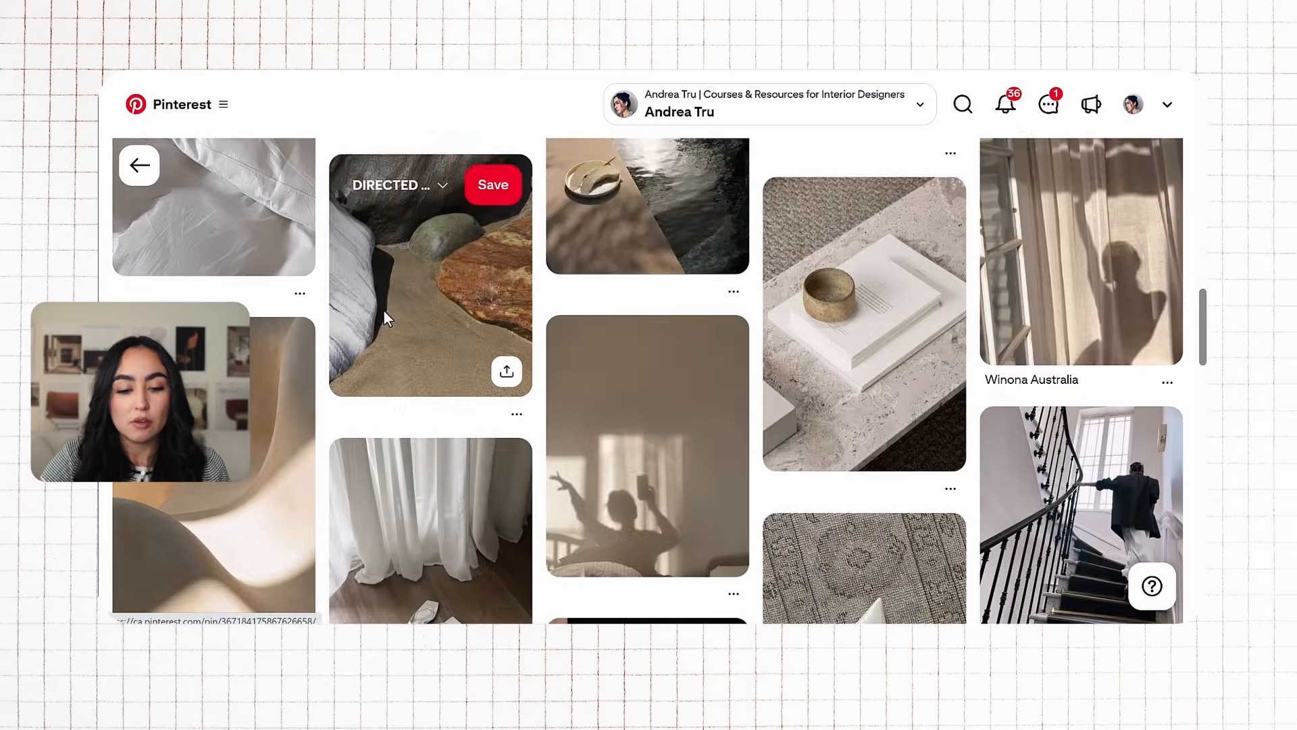
click(384, 311)
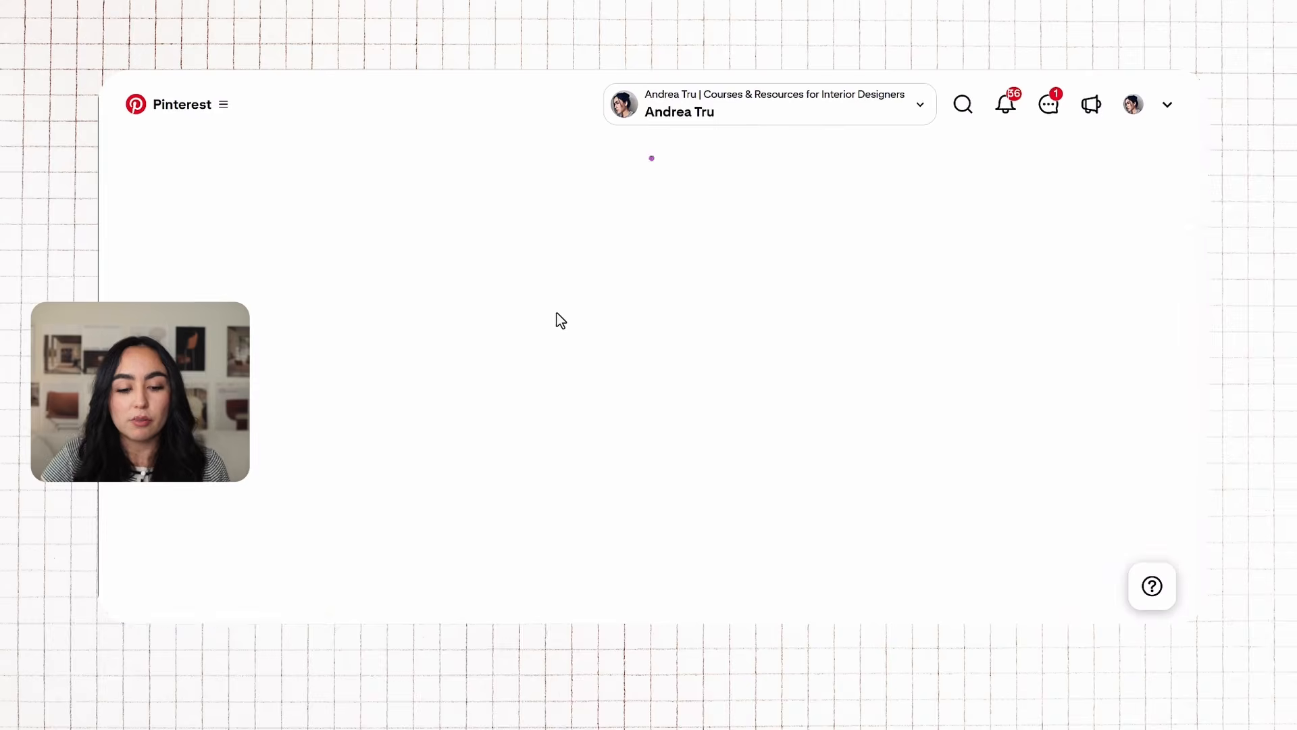
scroll(533, 299, down, 4)
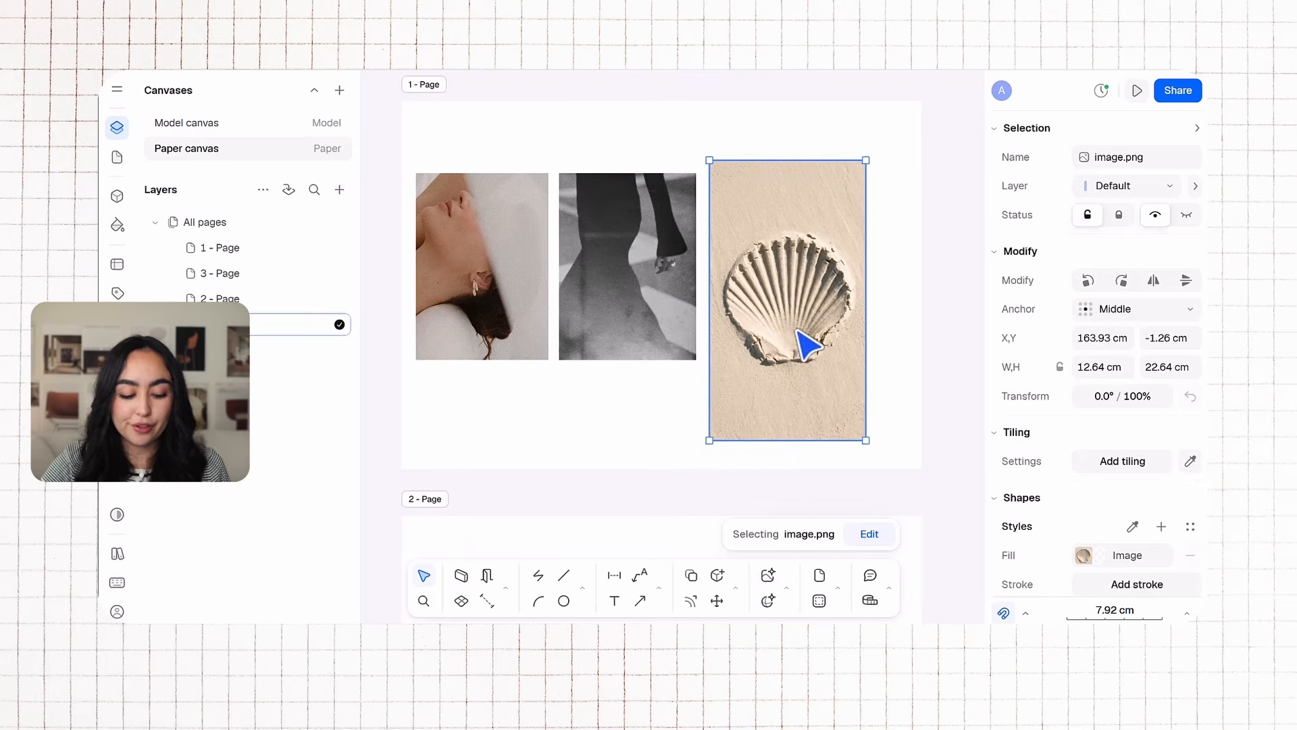
Step: Shrink the pasted sand shell image and place it beside the other two images
drag(794, 303, 793, 288)
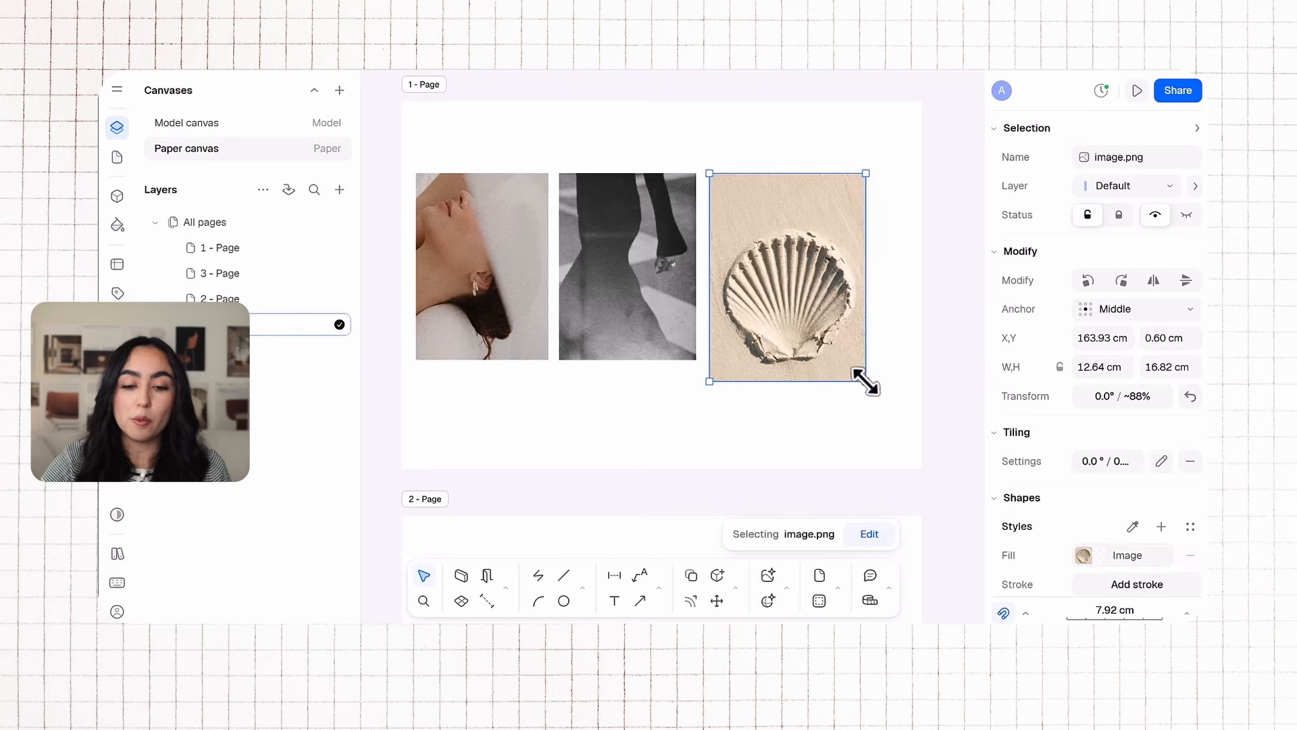
drag(864, 381, 849, 359)
drag(838, 431, 511, 260)
drag(850, 173, 765, 210)
click(783, 213)
Step: Select all three images and scale them together to about 28 by 12 cm
drag(789, 393, 485, 273)
drag(765, 210, 779, 196)
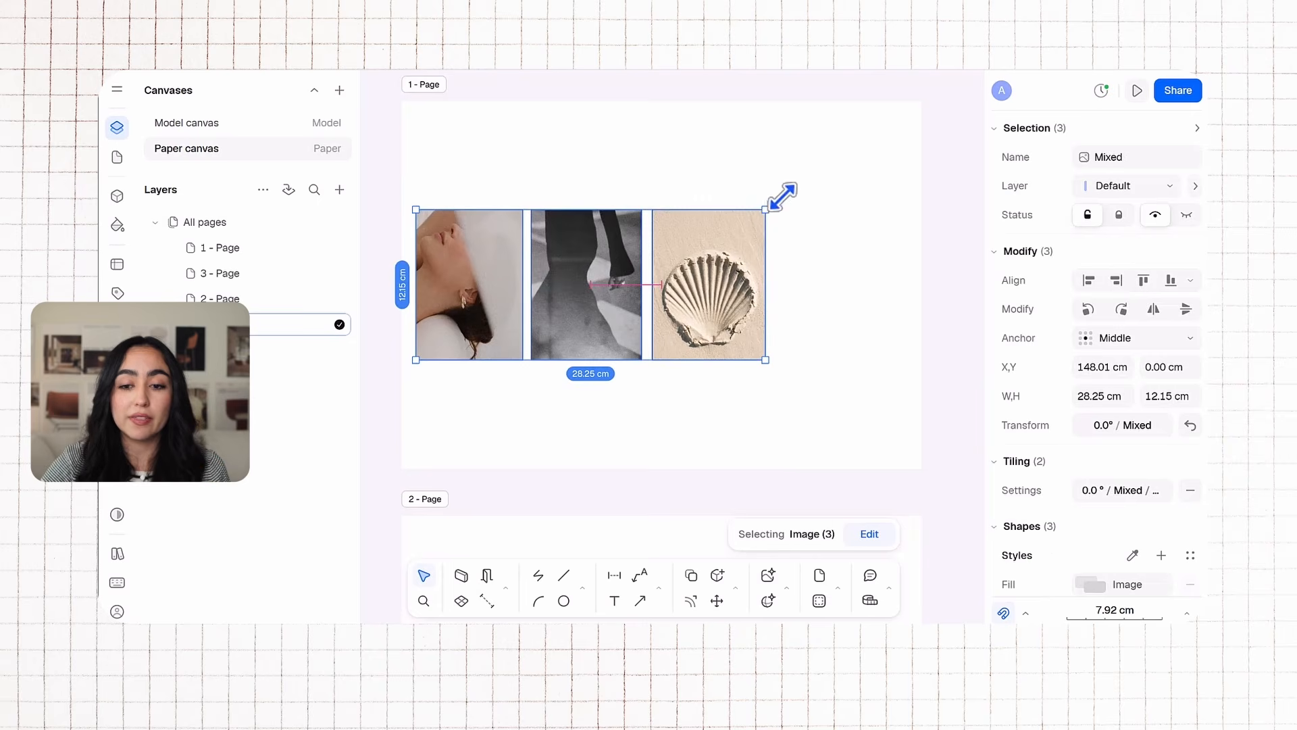
click(658, 133)
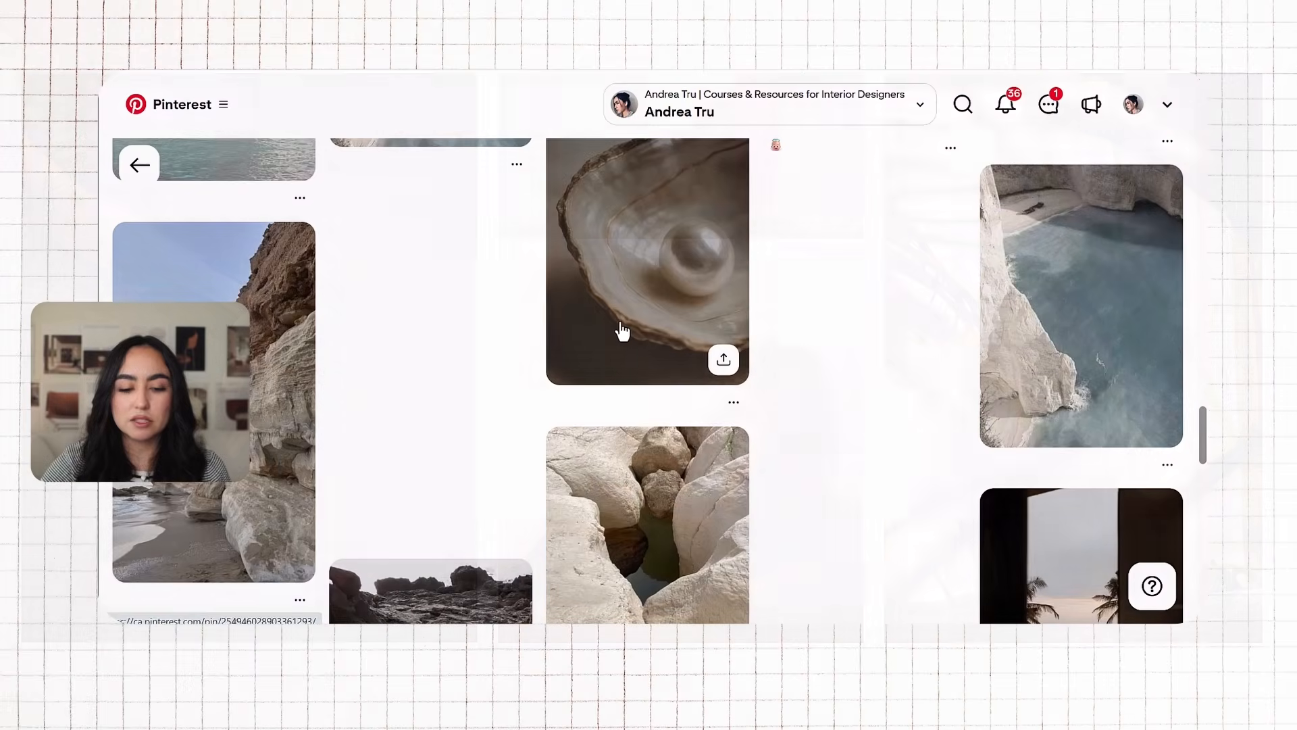
Step: Open the pearl in a shell pin on Pinterest and view its related pins
click(618, 329)
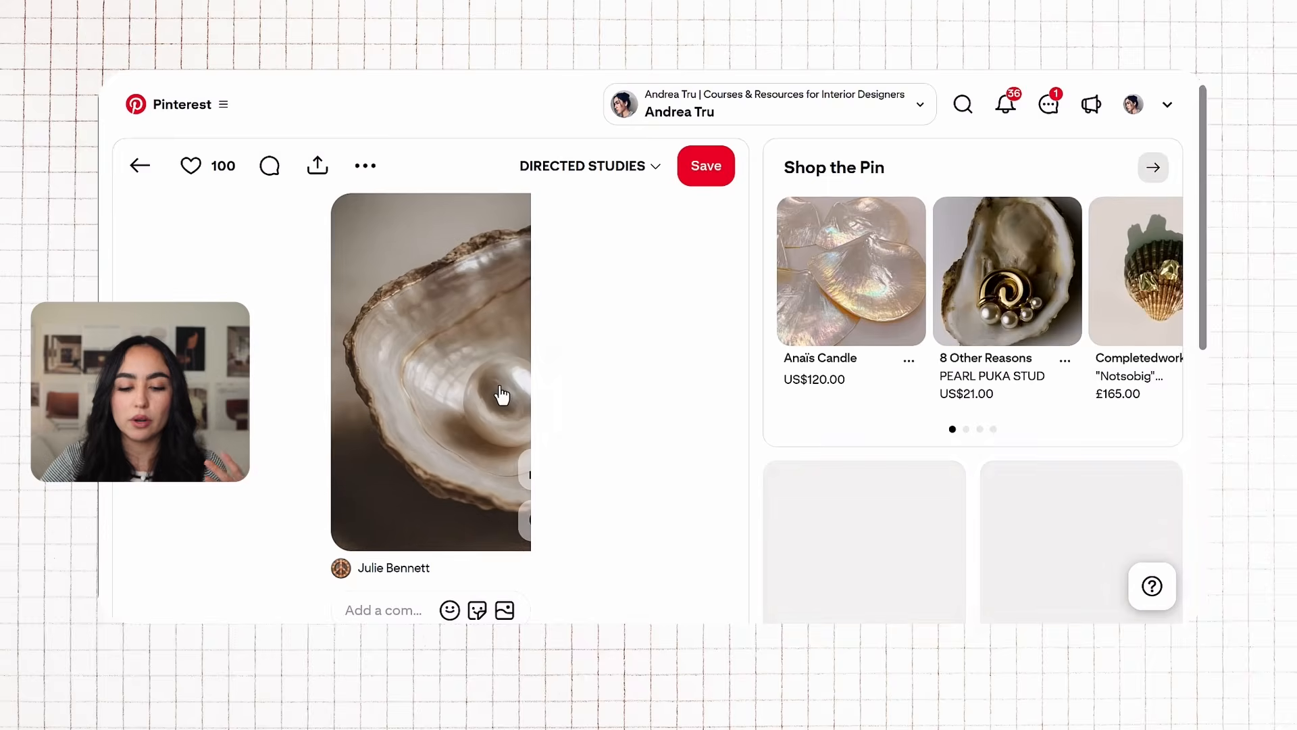
scroll(501, 395, down, 1)
scroll(501, 395, down, 8)
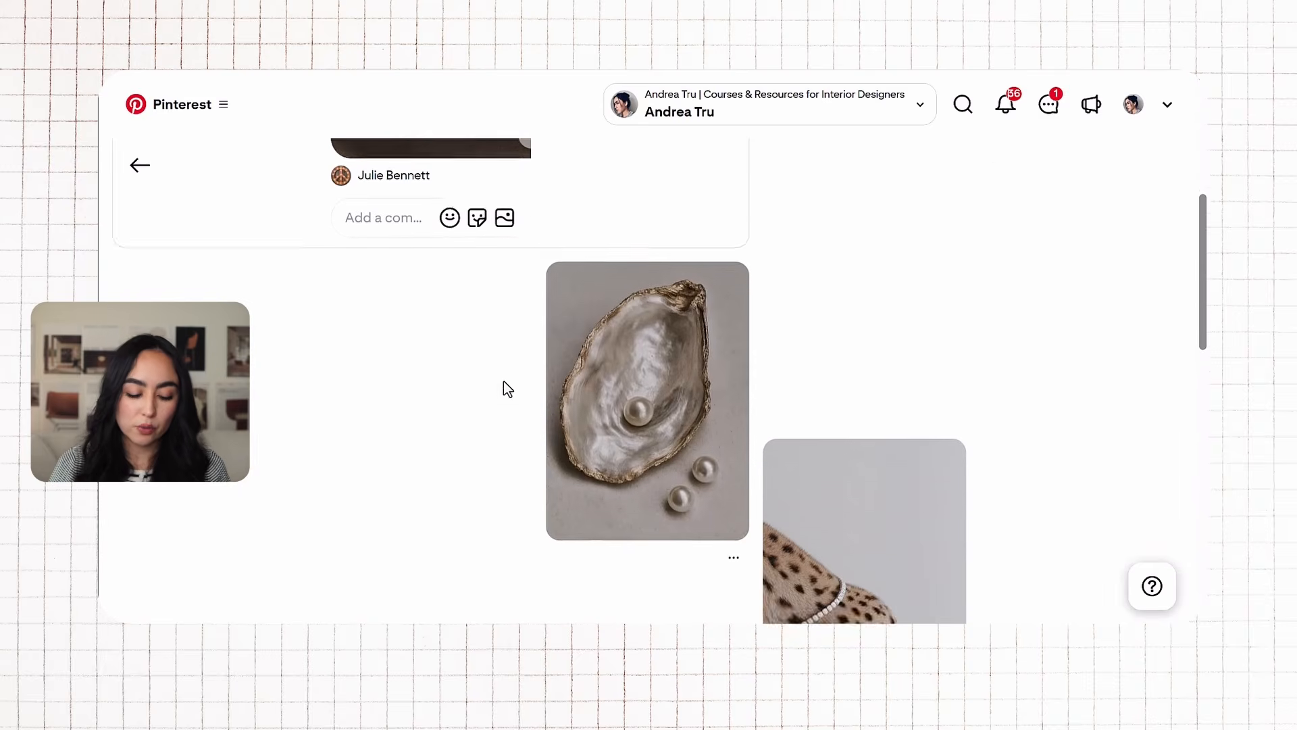
mouse_move(504, 380)
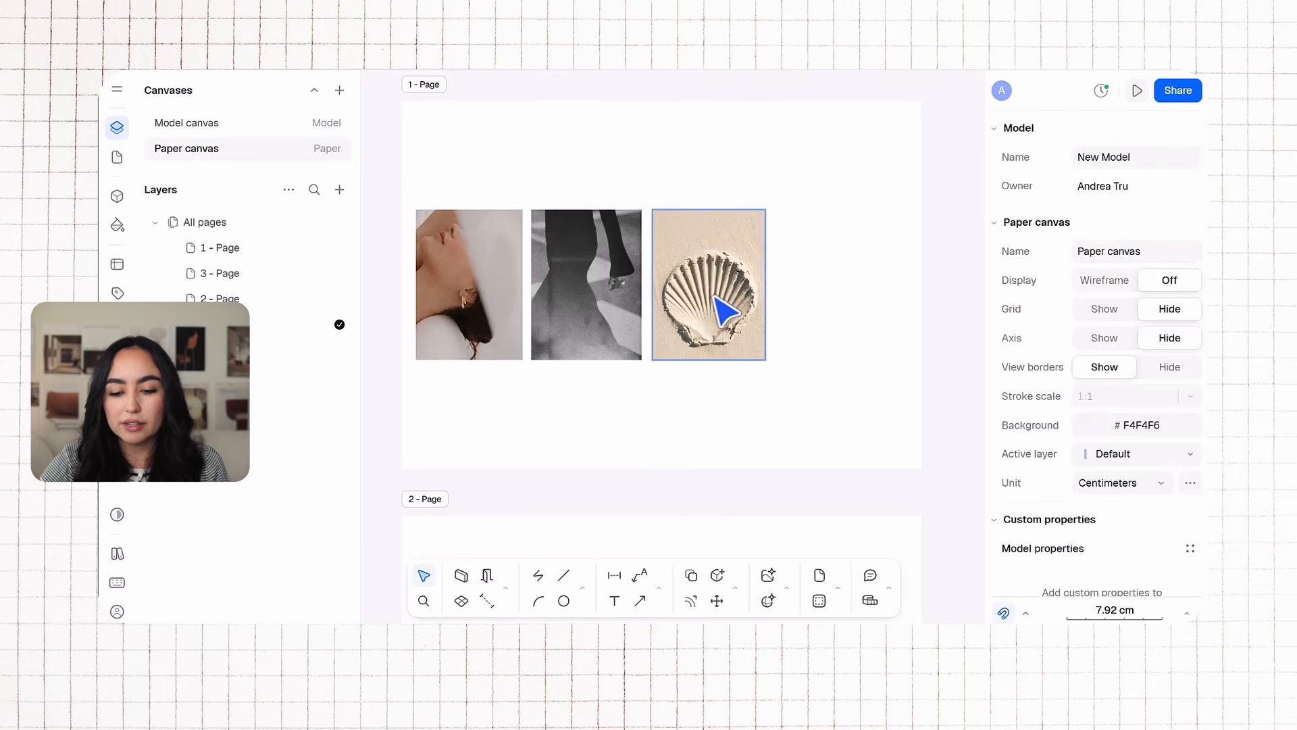
Step: Paste the pearl shell image onto the page and shrink it to match the row's height
key(ctrl+v)
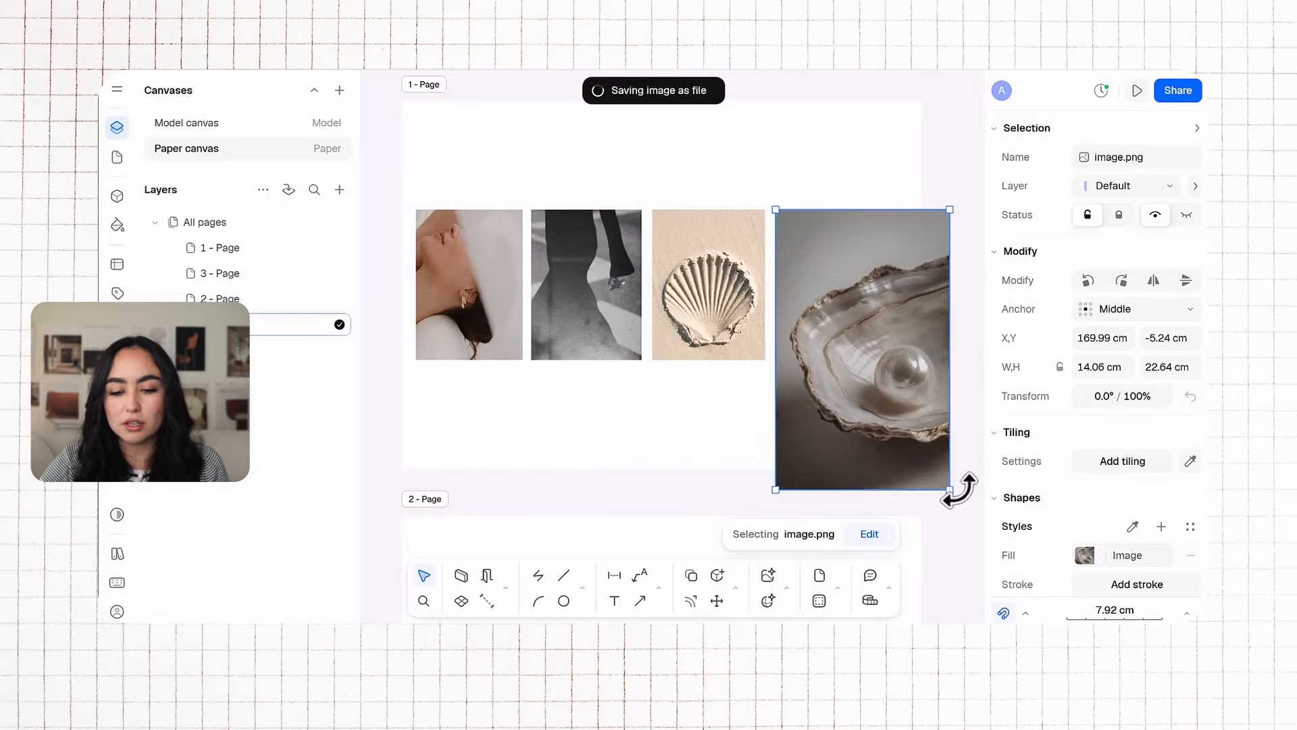
drag(947, 483, 879, 375)
Step: Delete the sand shell image and move the pearl shell image into its place in the row
click(728, 349)
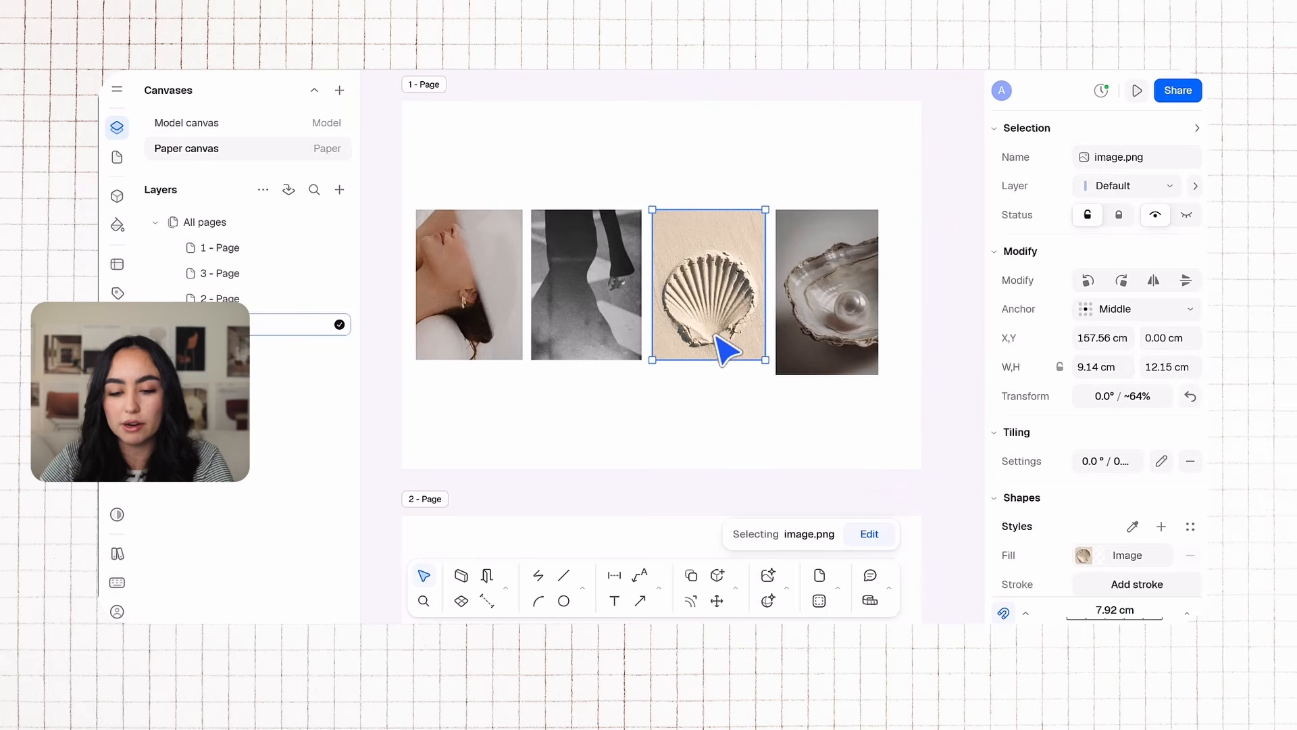
key(Delete)
drag(804, 321, 712, 359)
click(862, 73)
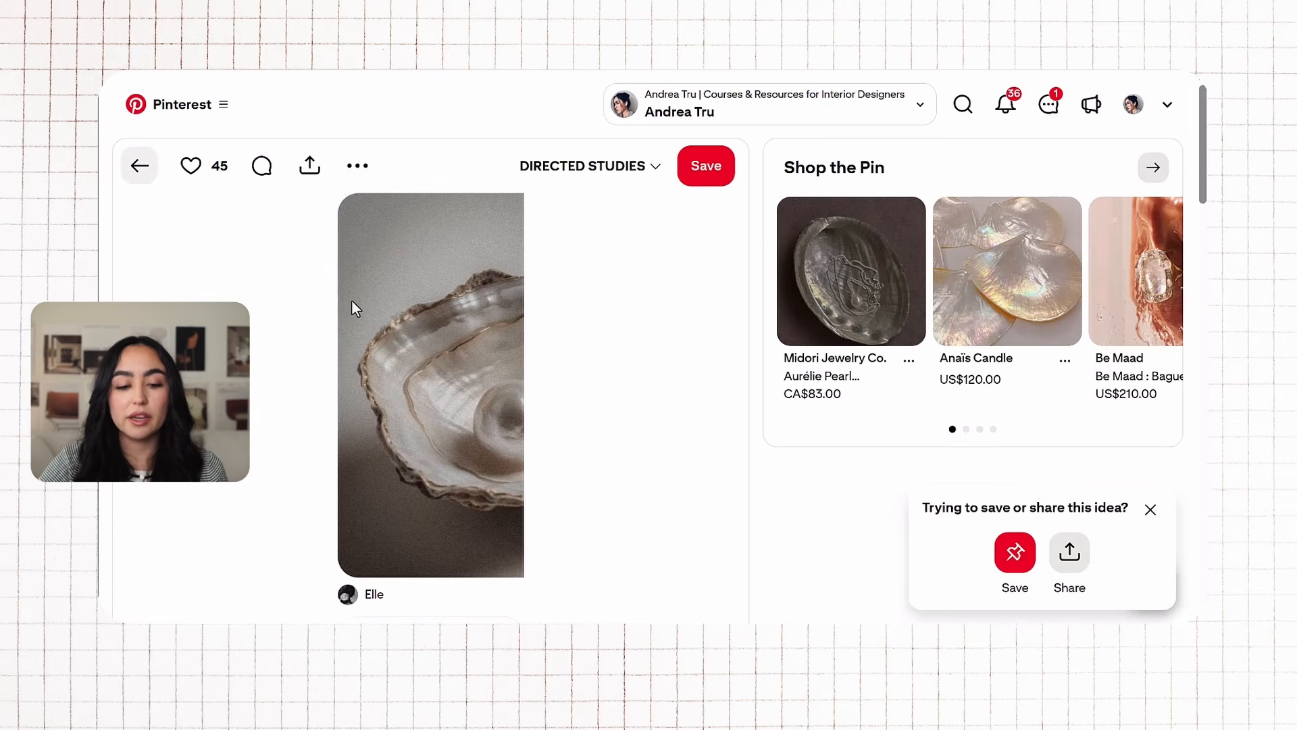
Step: Scroll through the related pins to look for more quiet luxury images
scroll(351, 304, down, 15)
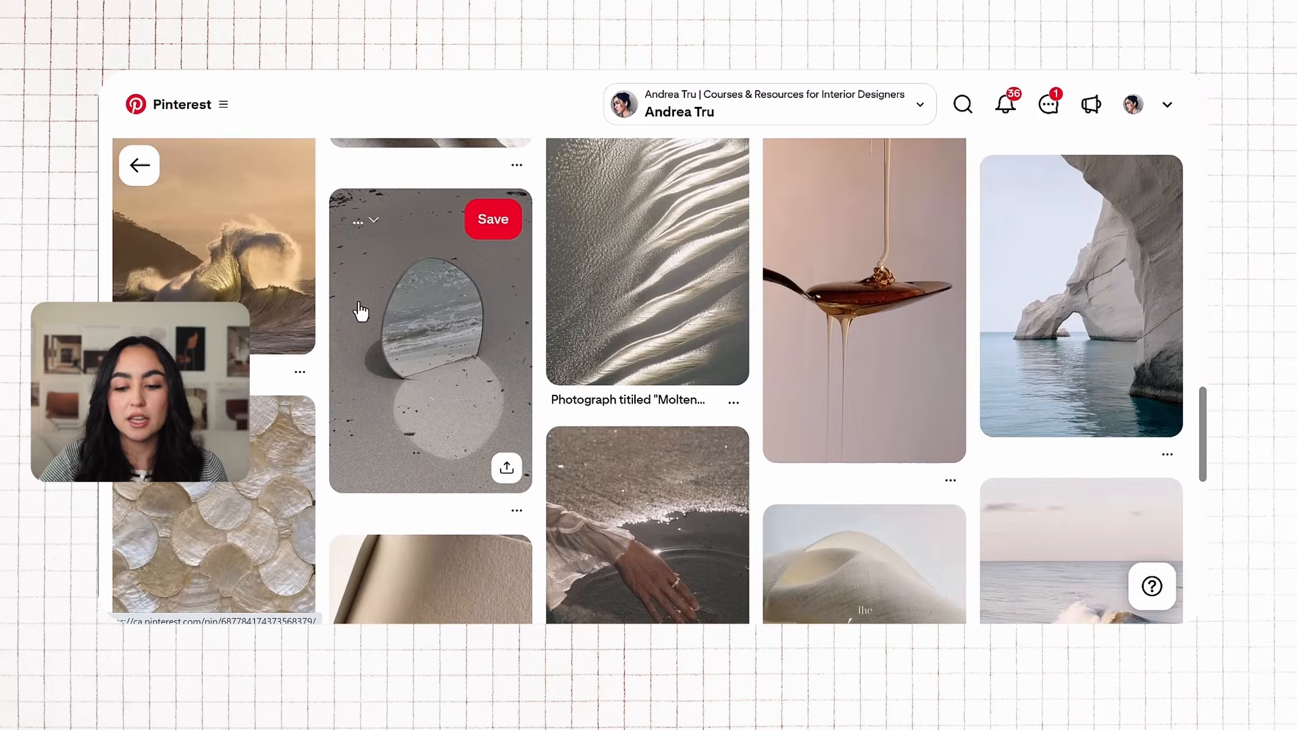
scroll(360, 307, down, 5)
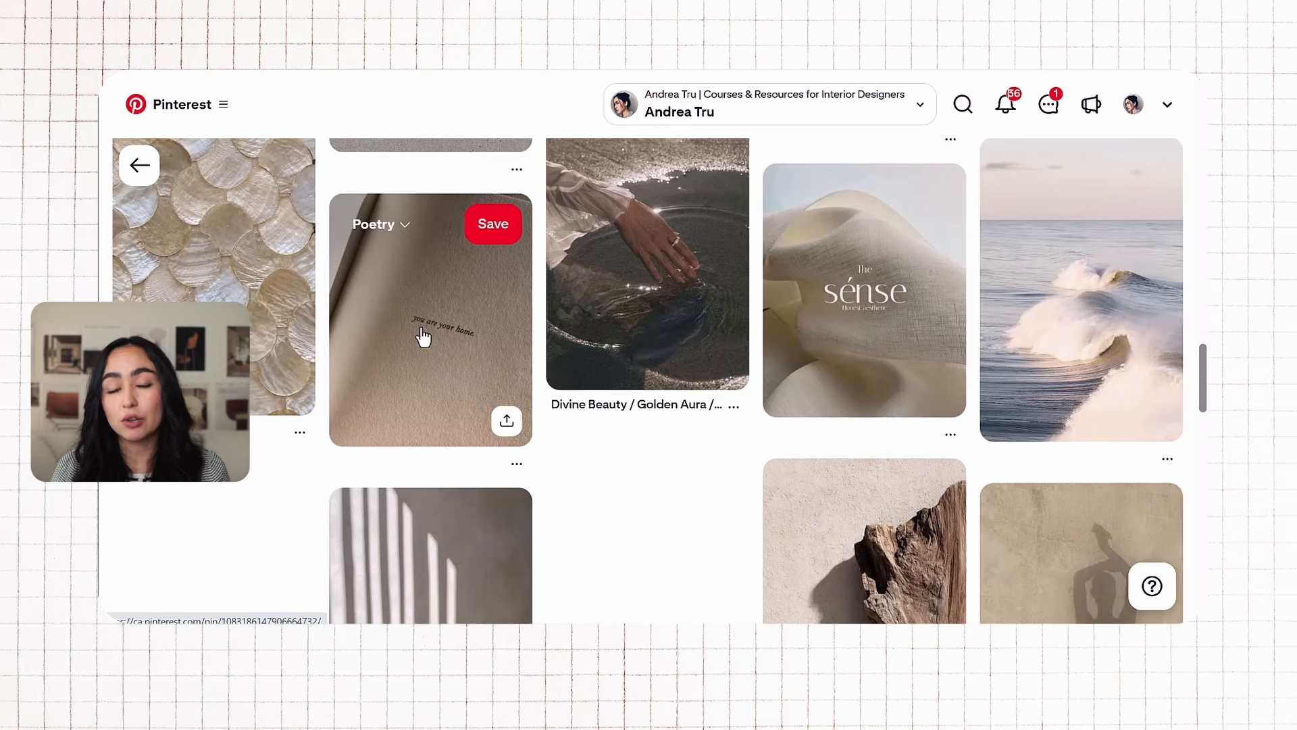
scroll(424, 336, down, 5)
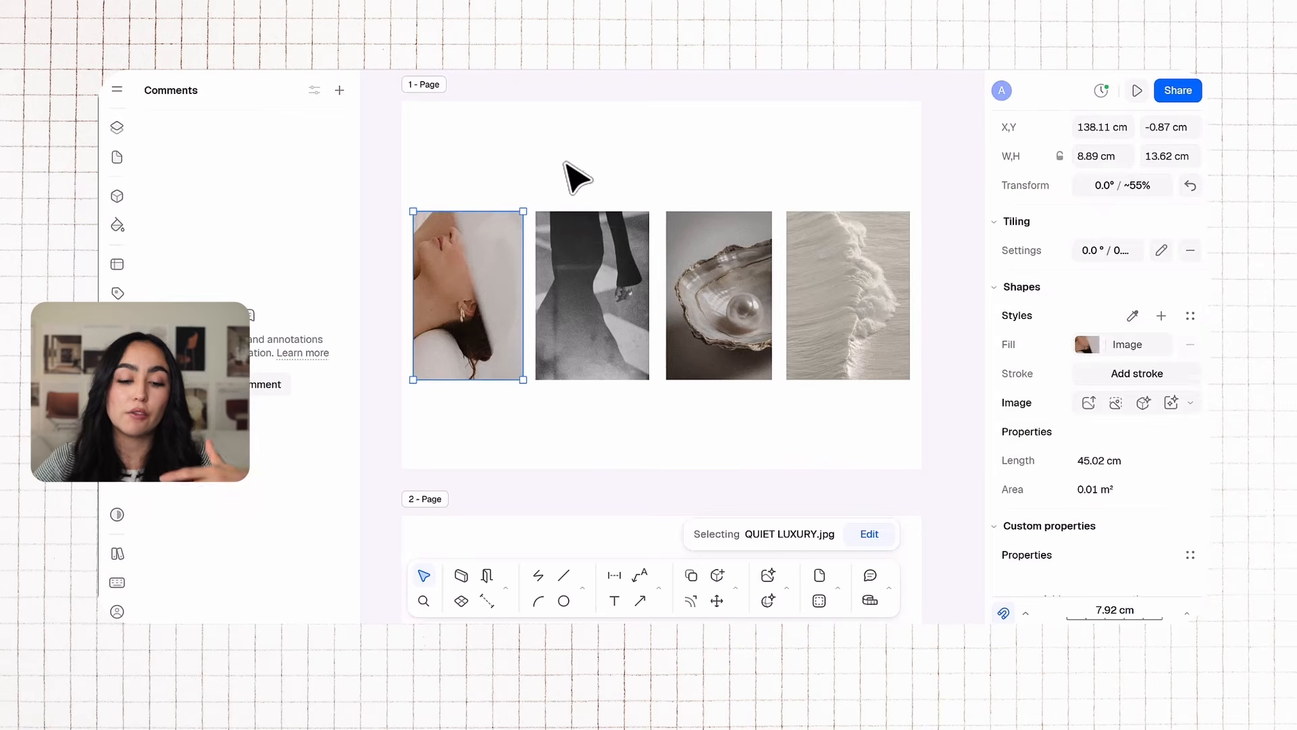
click(573, 174)
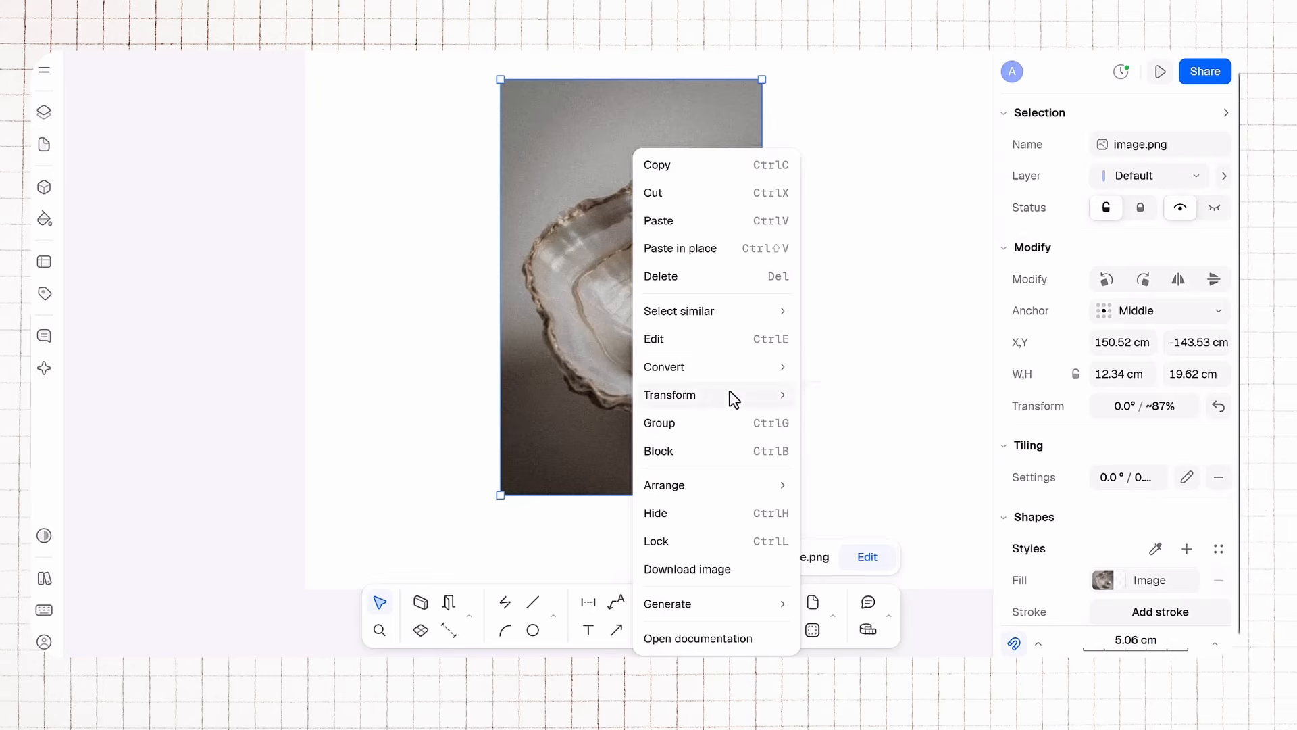
Step: Try rotating and flipping the pearl shell image on the page
mouse_move(728, 394)
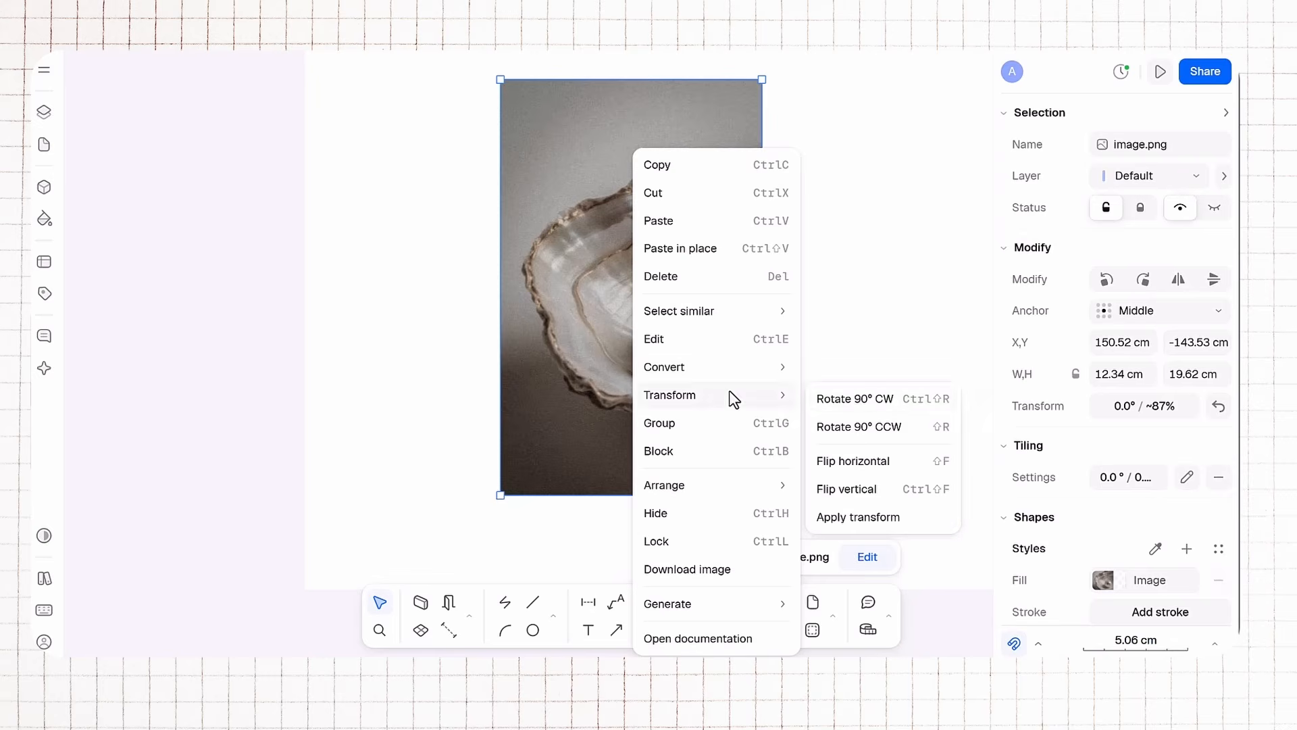
click(860, 397)
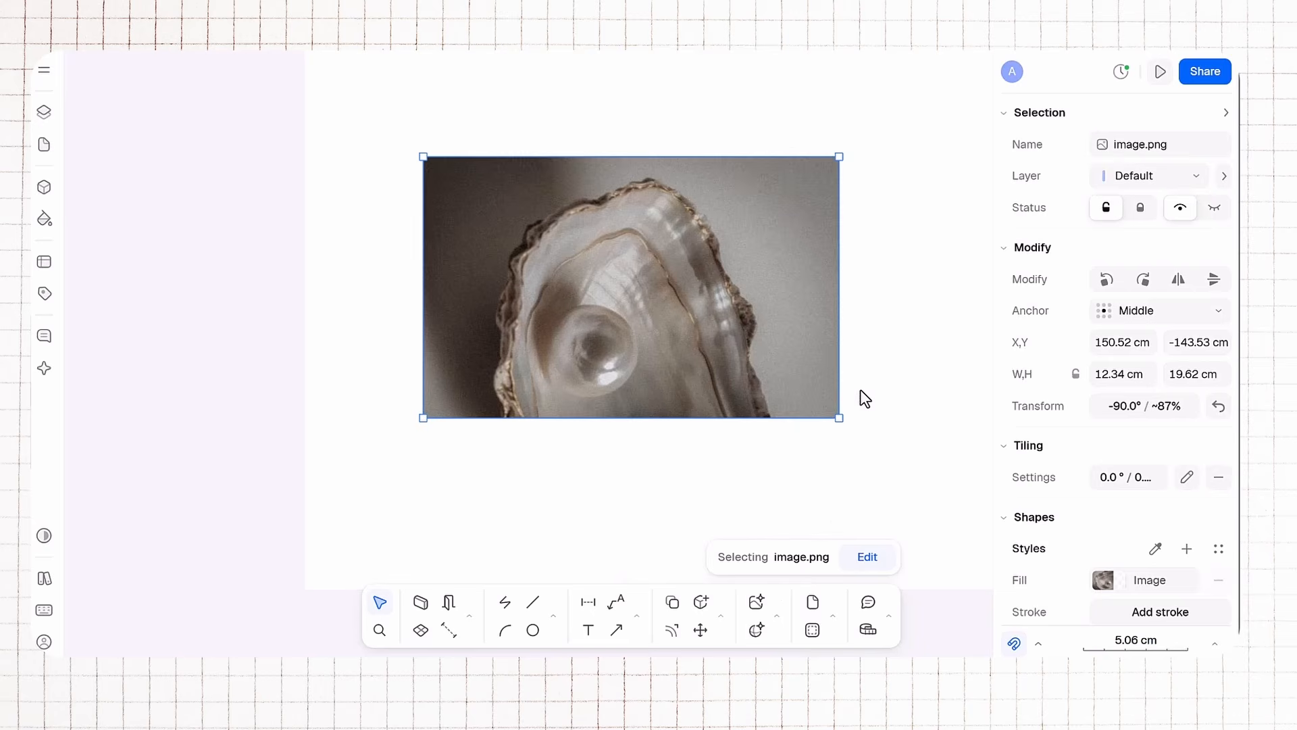
right_click(763, 354)
mouse_move(806, 398)
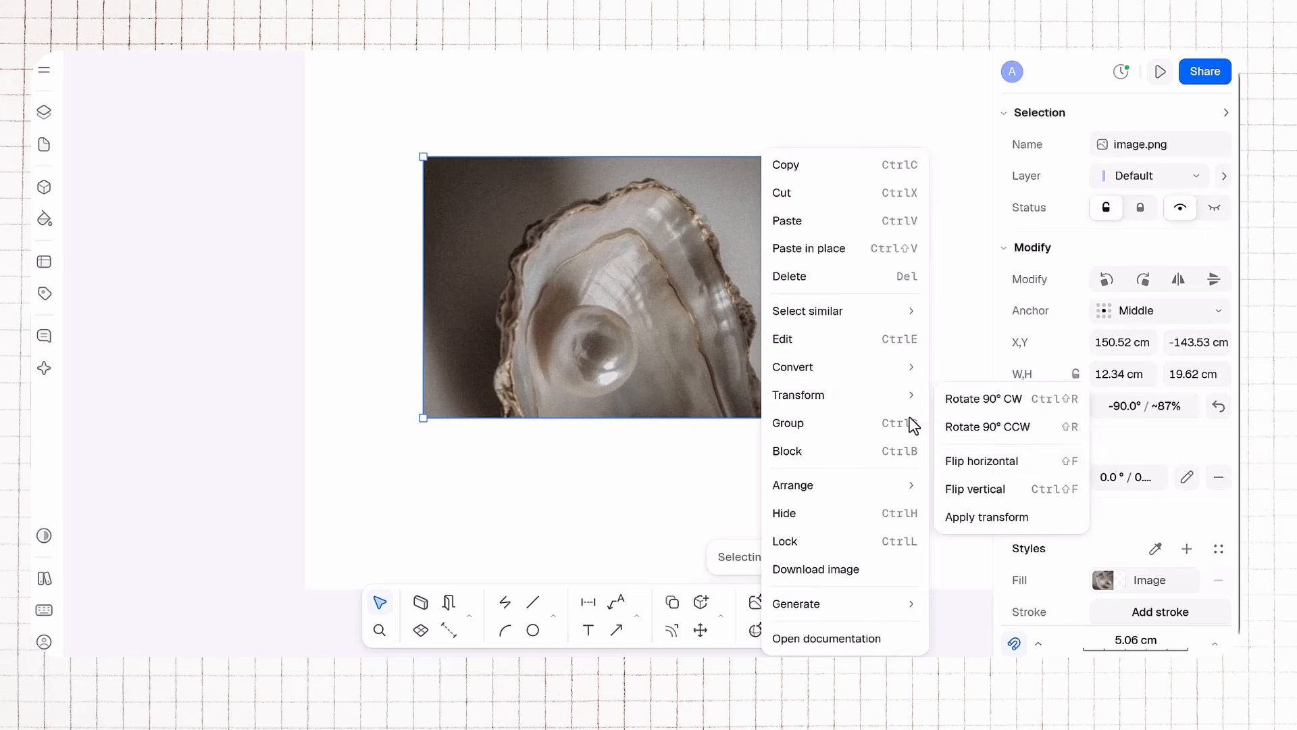
click(953, 462)
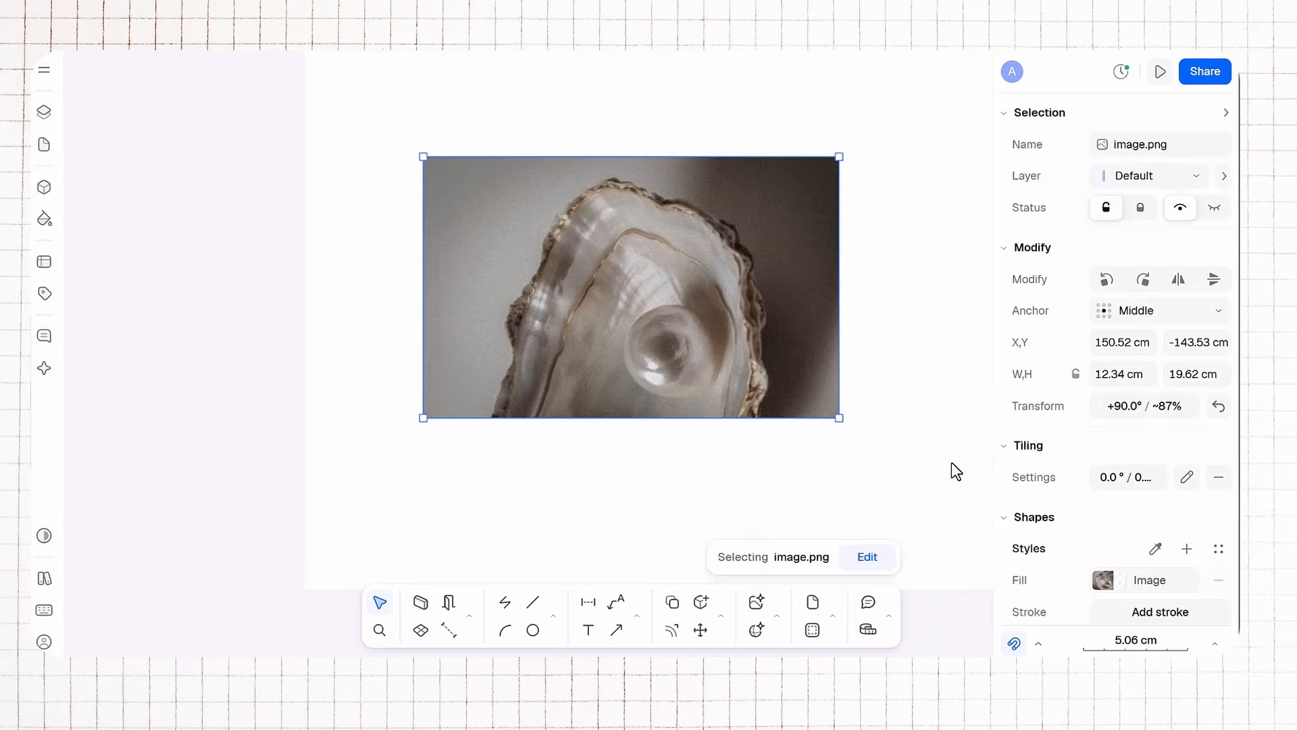
right_click(706, 342)
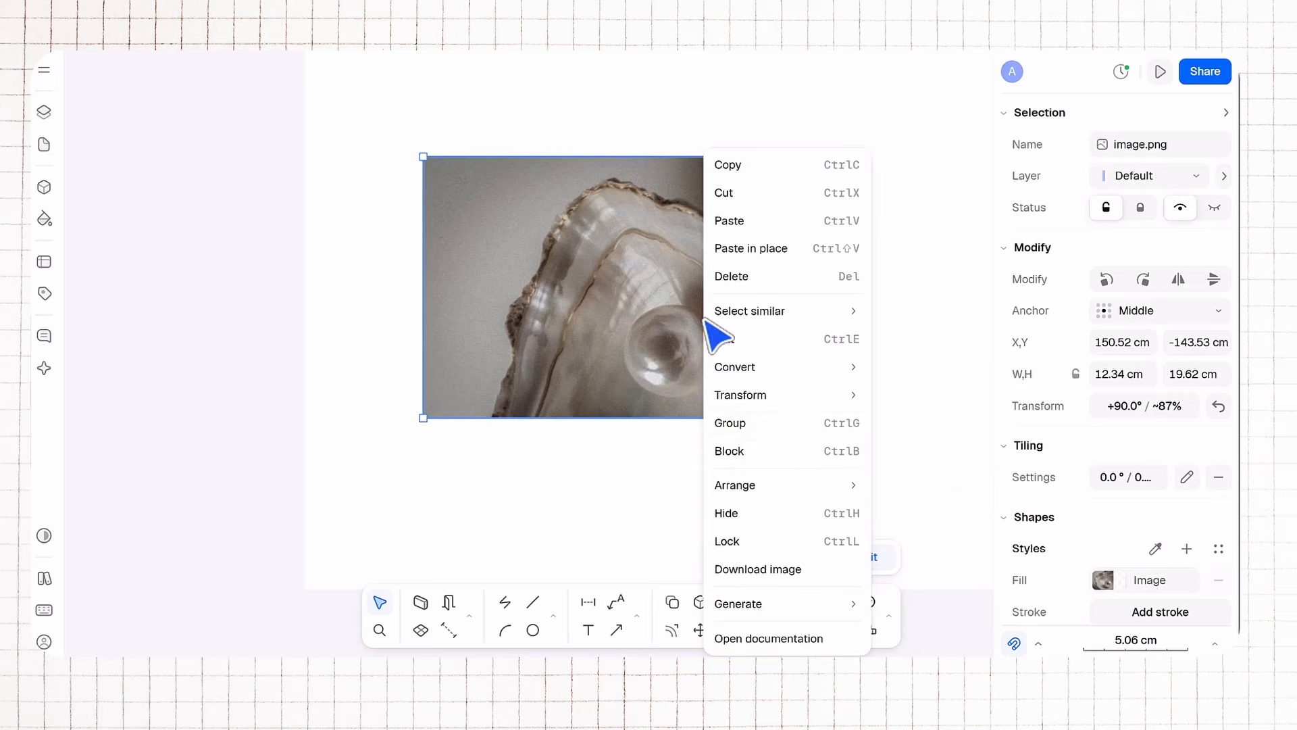
mouse_move(785, 492)
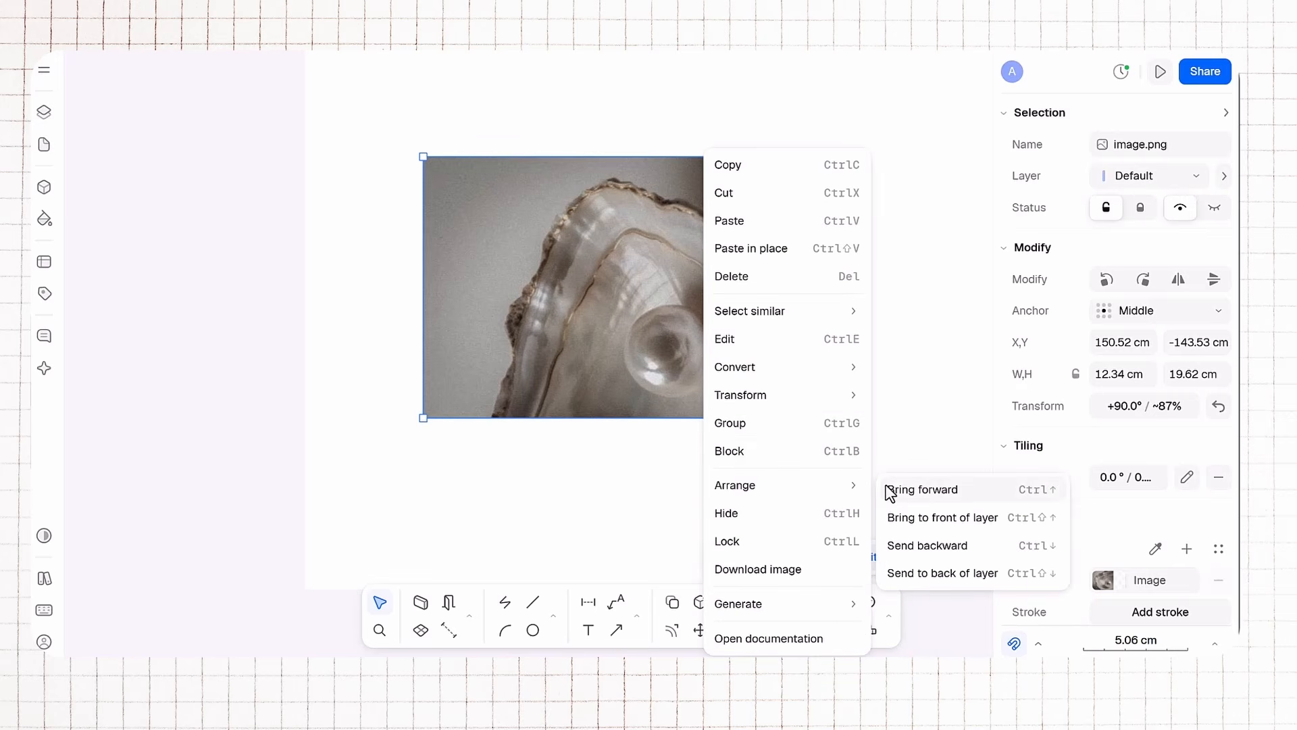
click(806, 514)
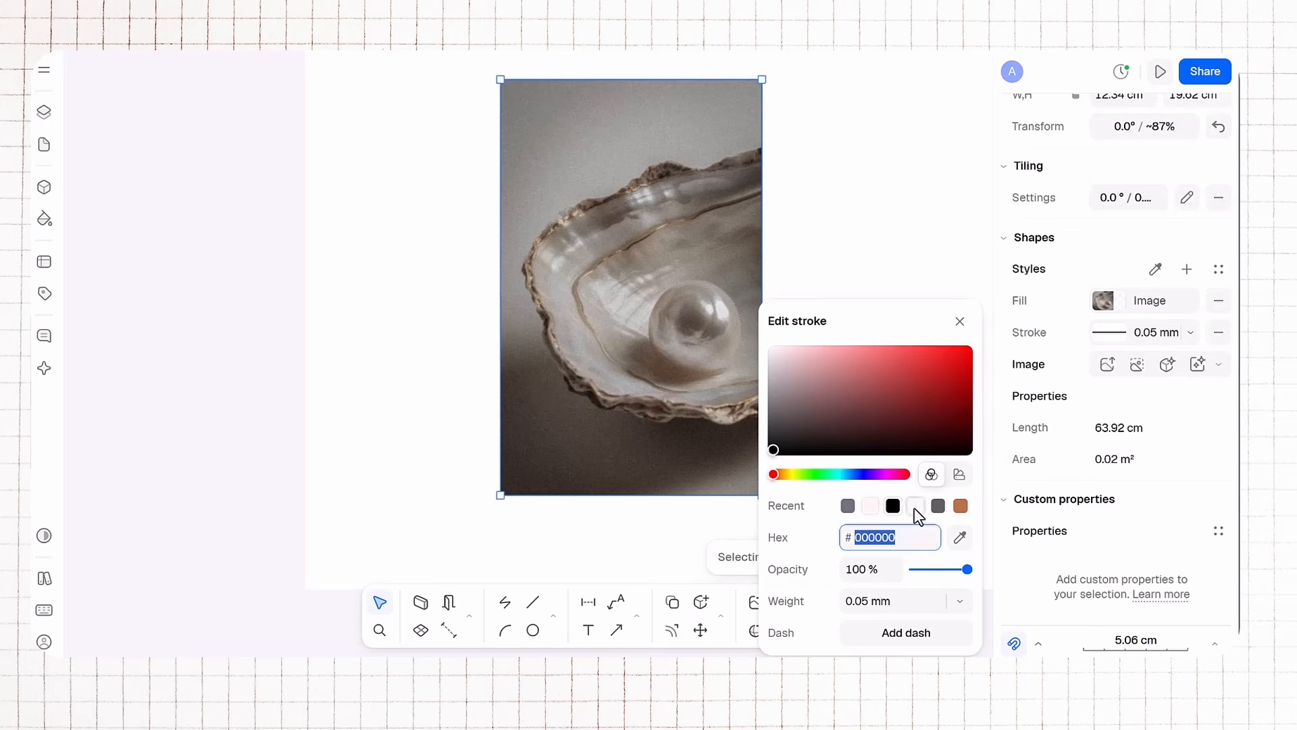
Step: Try a gray 71717A stroke of 1 mm, then 4 mm, around the pearl shell image, then remove the stroke
click(845, 508)
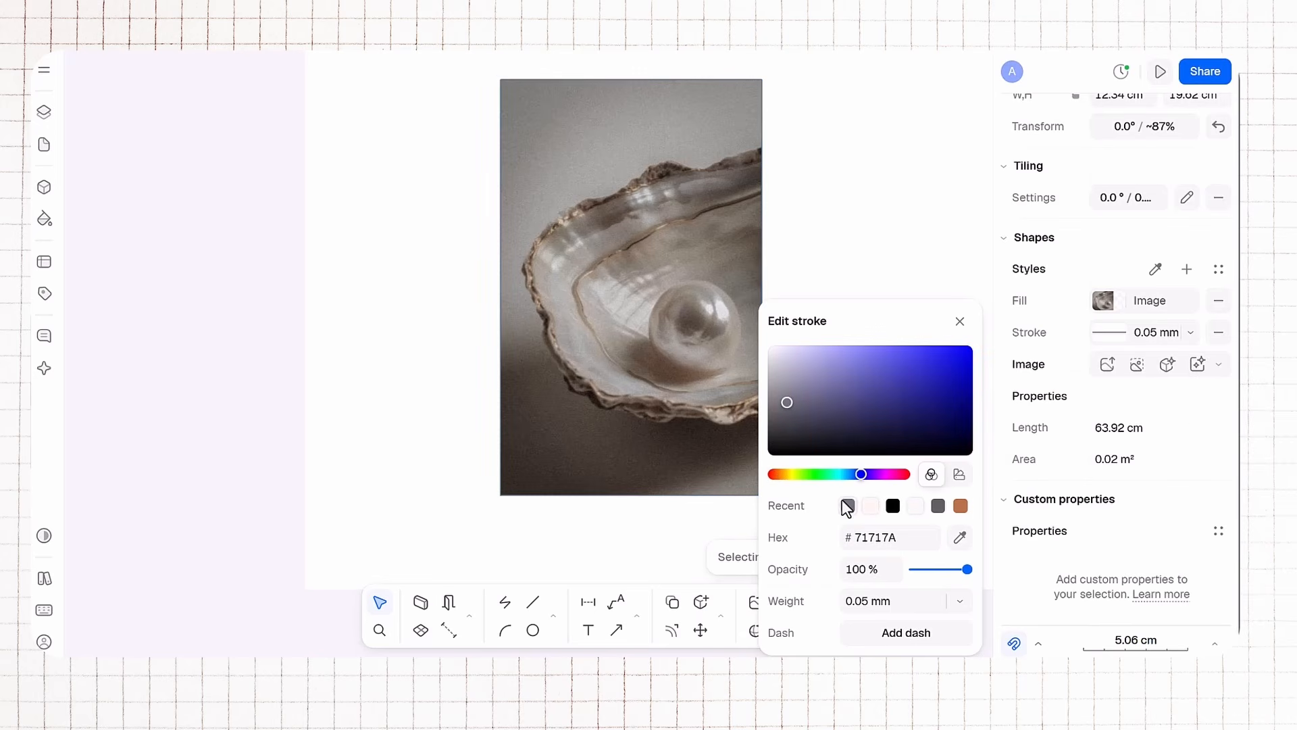
click(959, 601)
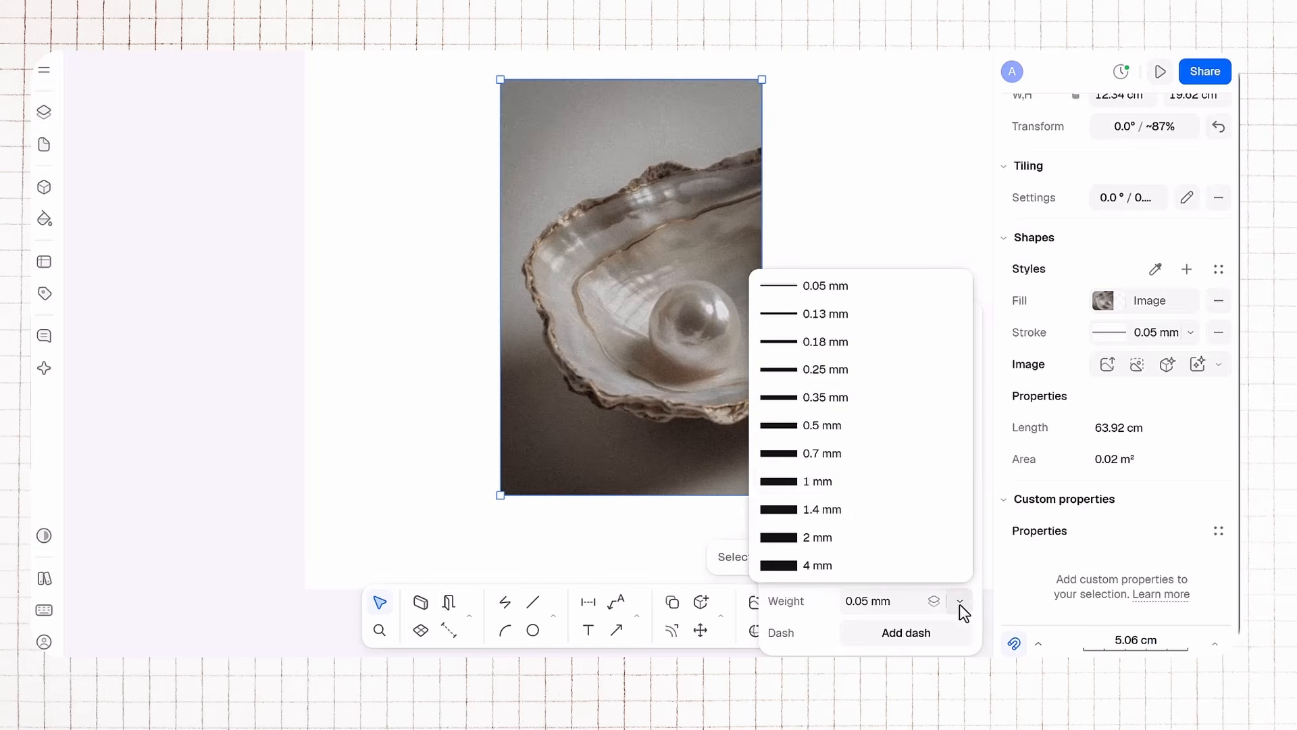
click(828, 481)
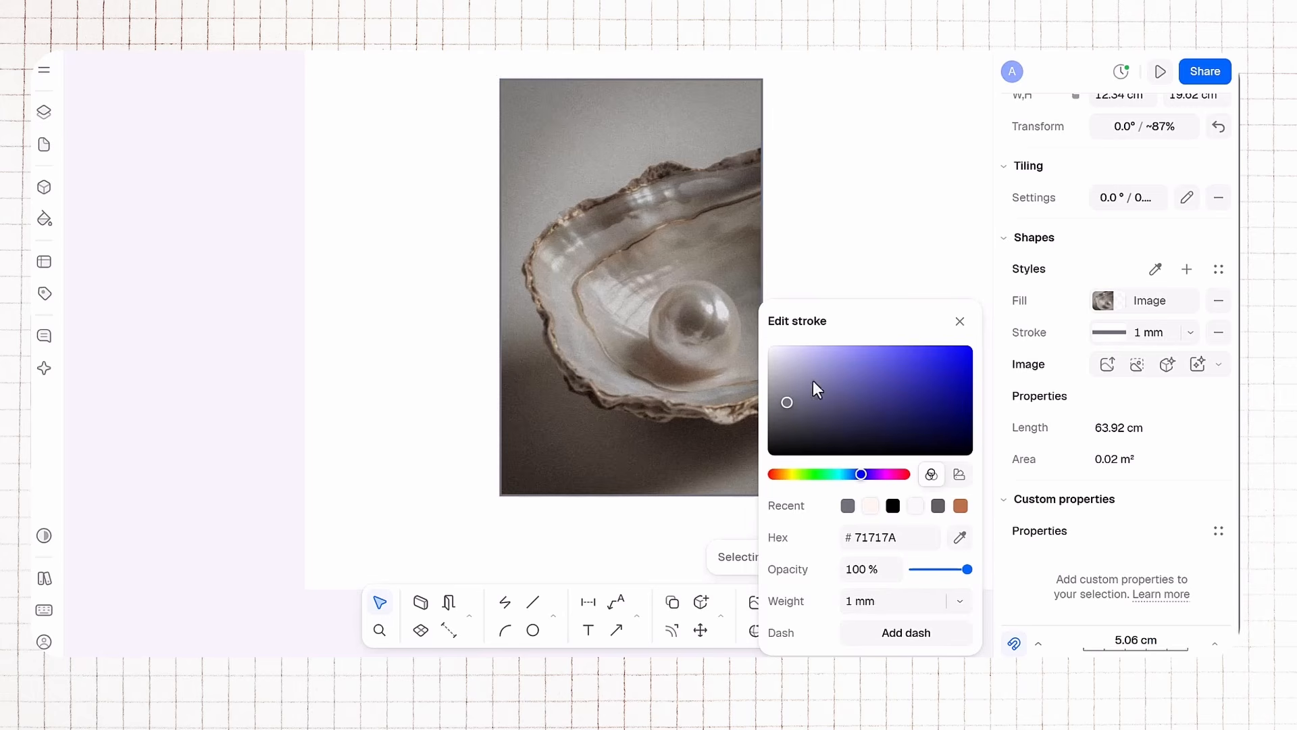
click(959, 601)
click(806, 565)
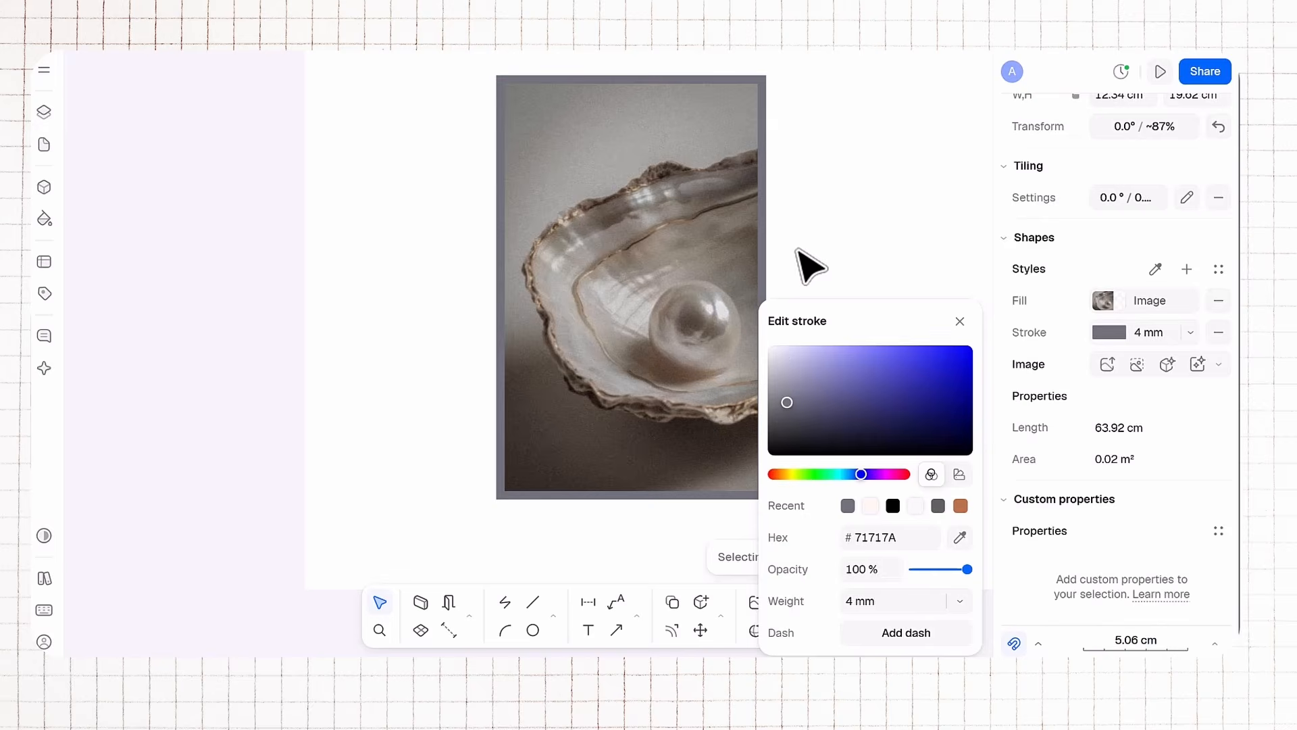
click(811, 265)
click(1218, 332)
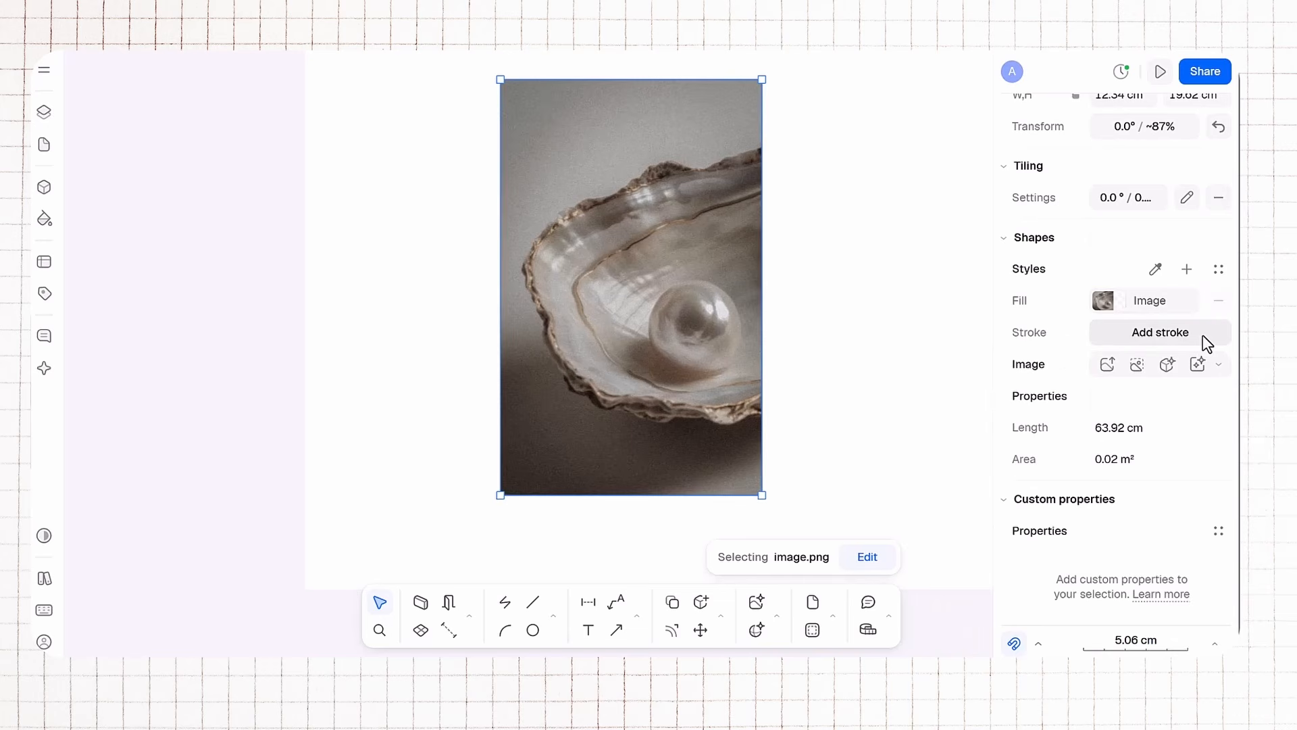
Step: Try an image editing option on the pearl shell image
click(1137, 365)
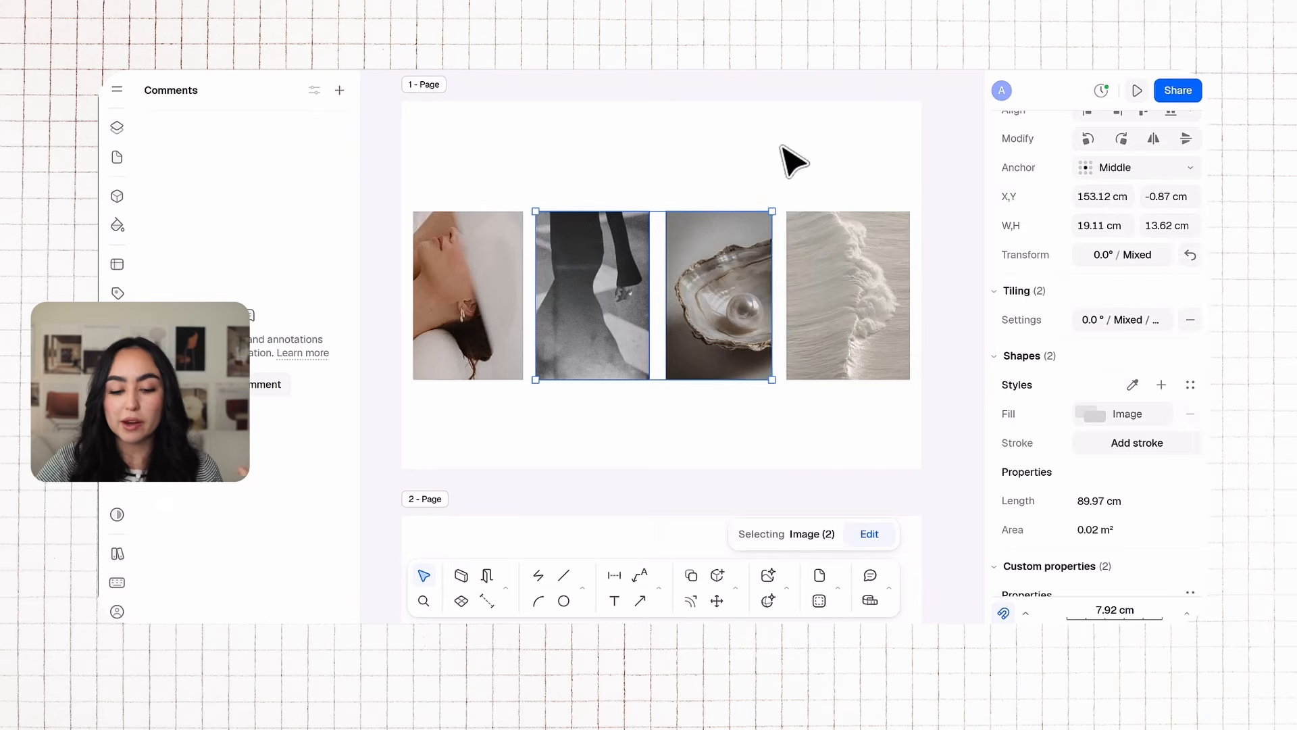
click(791, 161)
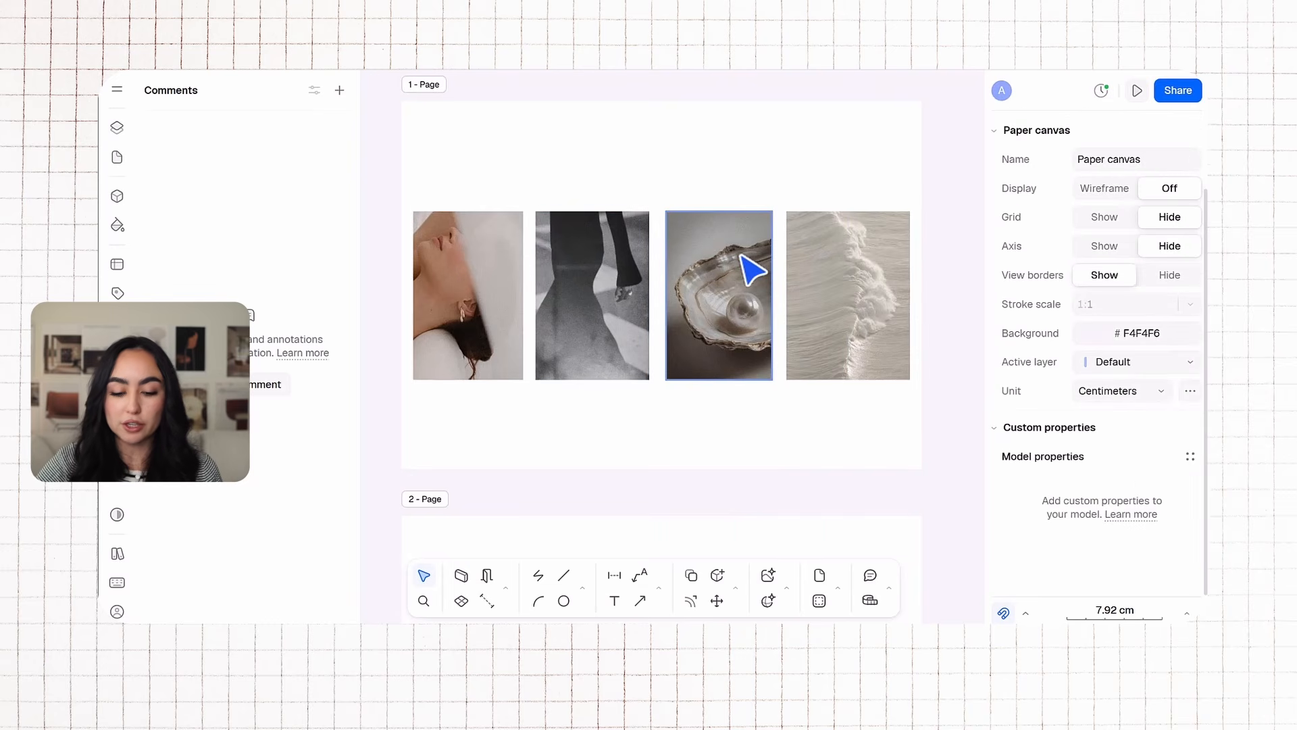
Step: Add a text label reading QUIET LUXURY below the first image
click(614, 601)
click(448, 419)
text(QUIET LUXURY)
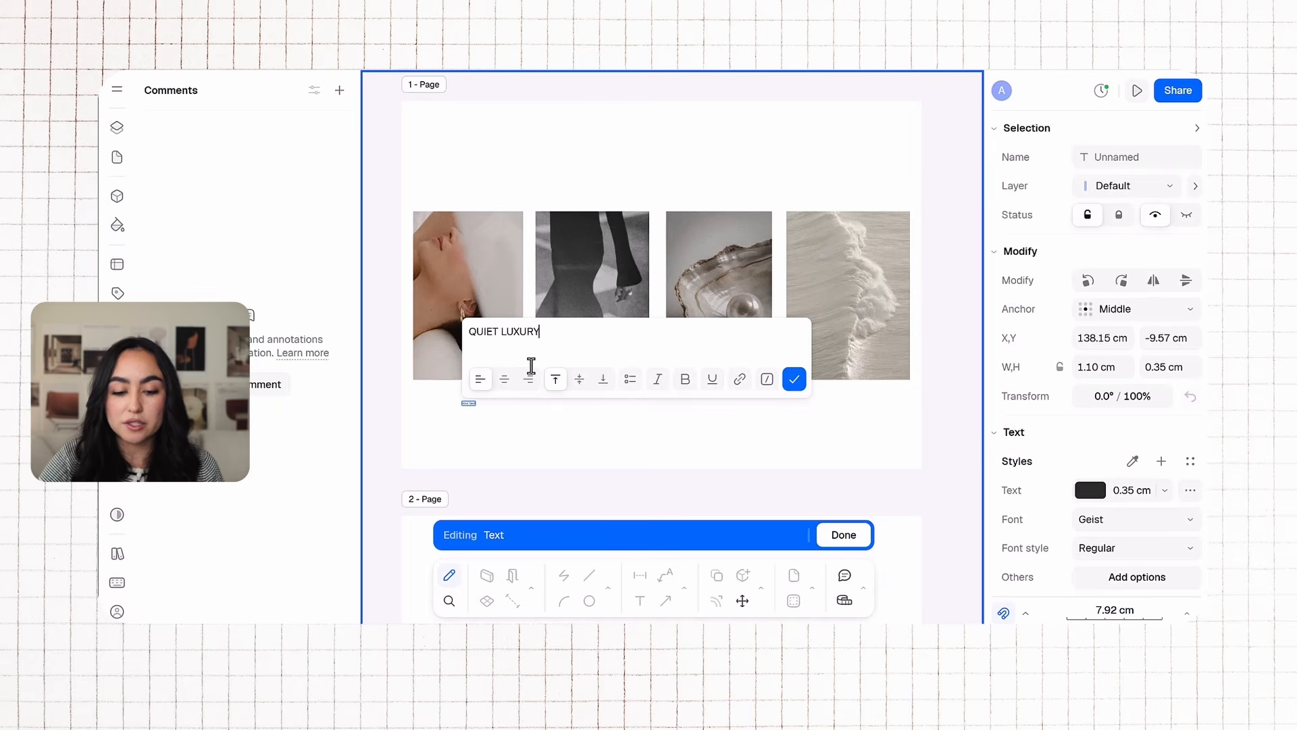
click(795, 379)
Step: Enlarge the QUIET LUXURY label's text to 0.50 cm and resize its text box
drag(486, 403, 521, 403)
click(488, 408)
double_click(482, 405)
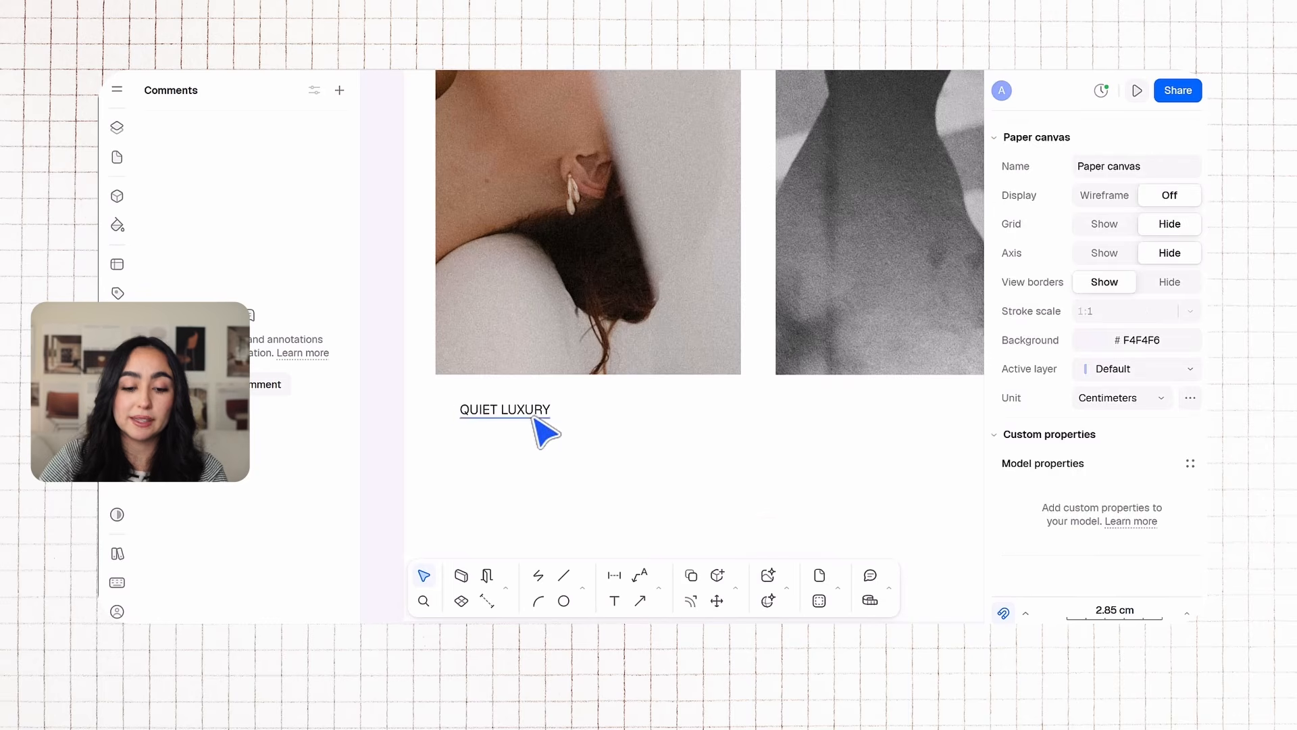
drag(535, 419, 608, 406)
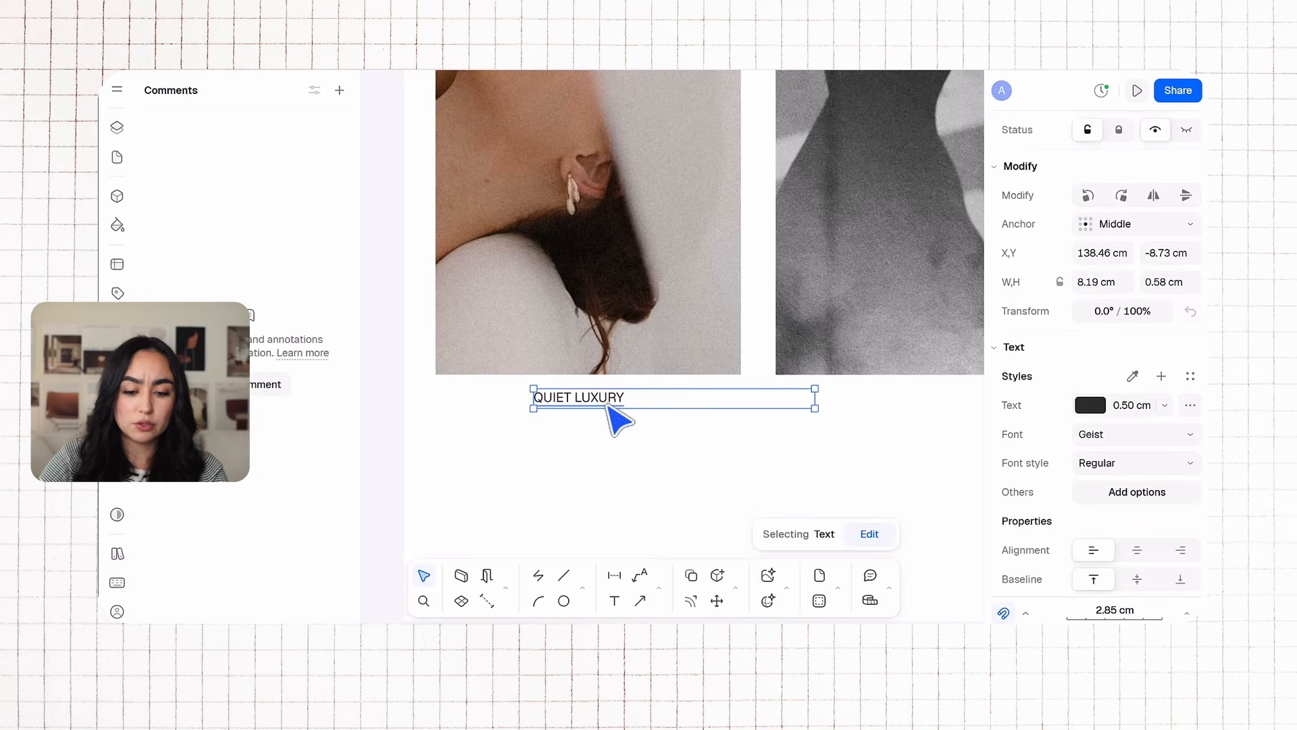
drag(814, 408, 707, 443)
click(810, 422)
Step: Move the QUIET LUXURY label centered beneath the first image
scroll(762, 420, down, 5)
middle_drag(695, 411, 515, 485)
scroll(514, 485, up, 3)
Step: Duplicate the label under the second image, change it to FEMENINE ELEGANCE and center it
click(525, 484)
alt+drag(526, 486, 719, 487)
double_click(726, 478)
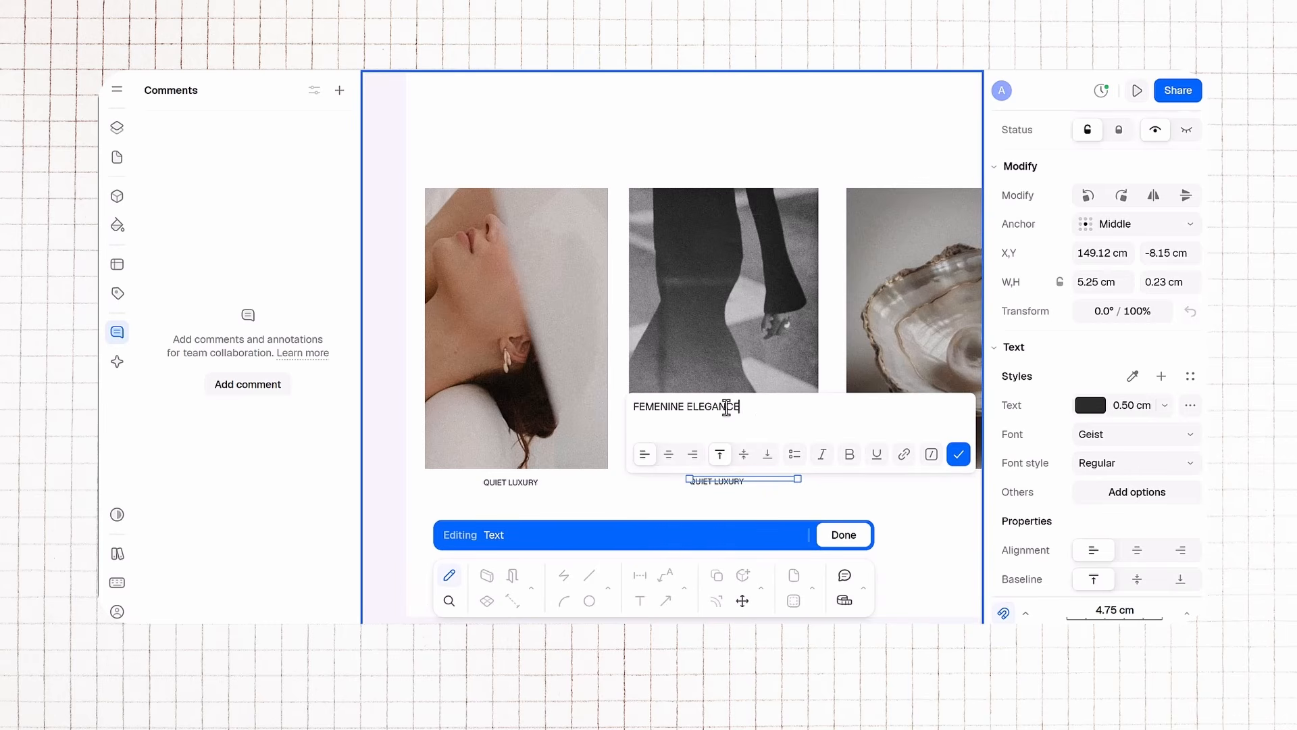
click(791, 252)
click(684, 507)
scroll(857, 492, down, 3)
middle_drag(858, 491, 642, 443)
scroll(642, 443, up, 5)
Step: Duplicate a label under the pearl shell image and change its text to SUBTLE BEAUTY
click(485, 422)
alt+drag(487, 424, 818, 441)
double_click(819, 433)
triple_click(728, 337)
text(SUBTL)
click(954, 390)
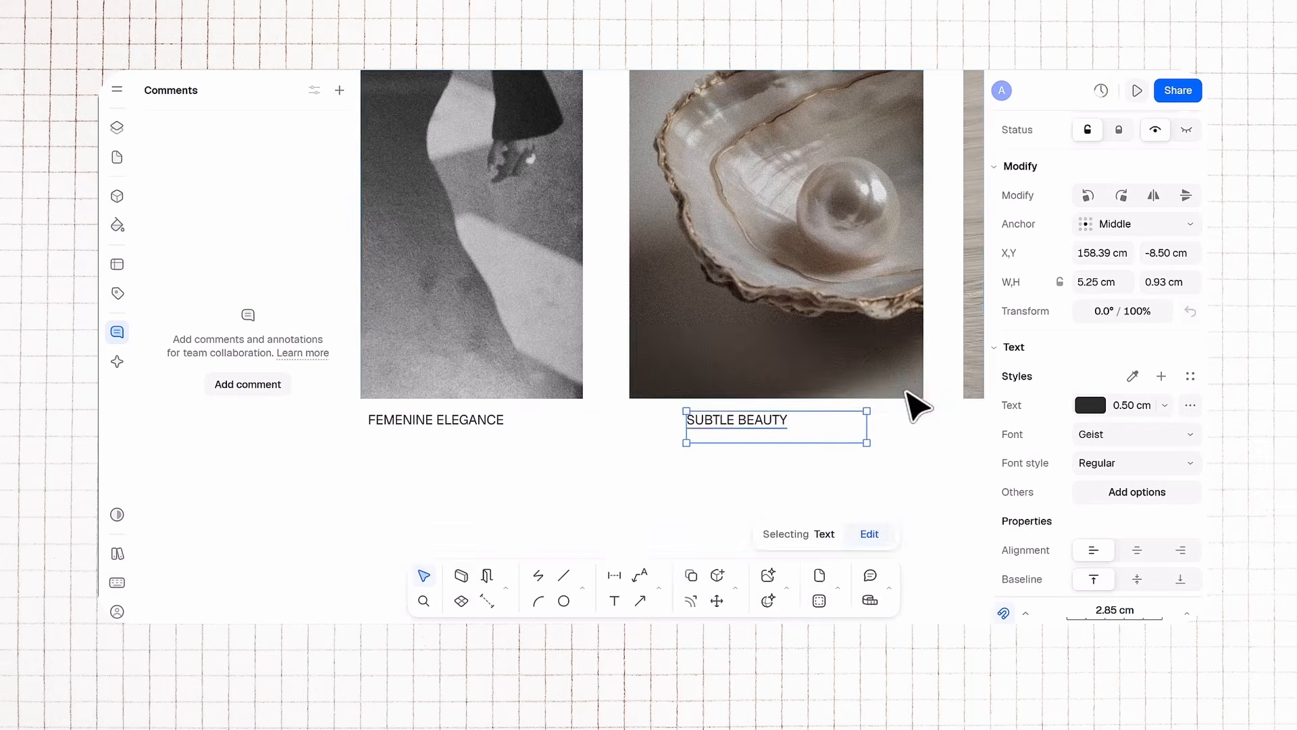
Step: Center the SUBTLE BEAUTY label and duplicate a label beneath the fourth image with its own caption
click(876, 455)
scroll(873, 457, down, 3)
middle_drag(872, 458, 653, 417)
drag(583, 397, 823, 398)
click(542, 417)
click(887, 368)
double_click(822, 399)
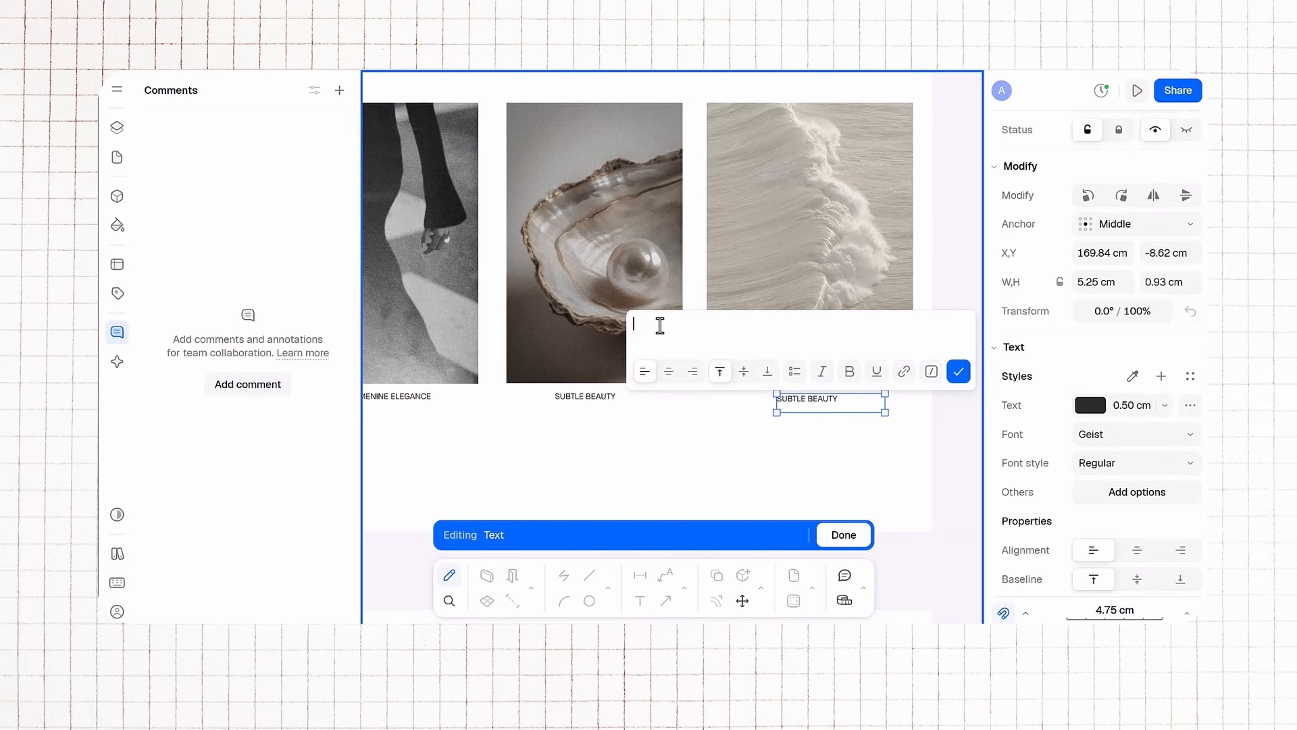
click(957, 371)
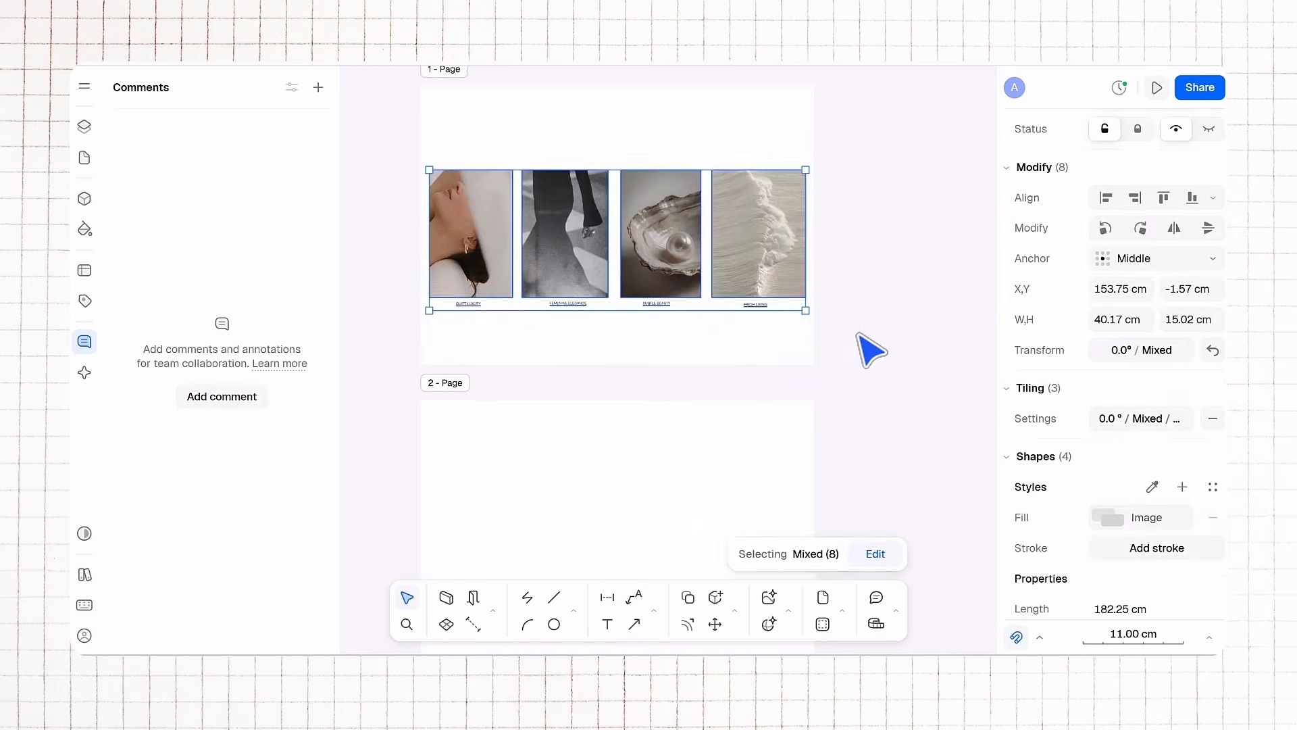
Step: Box-select the captioned image row on the first page to check its layout
scroll(769, 359, down, 5)
scroll(752, 382, up, 5)
middle_drag(752, 382, 726, 270)
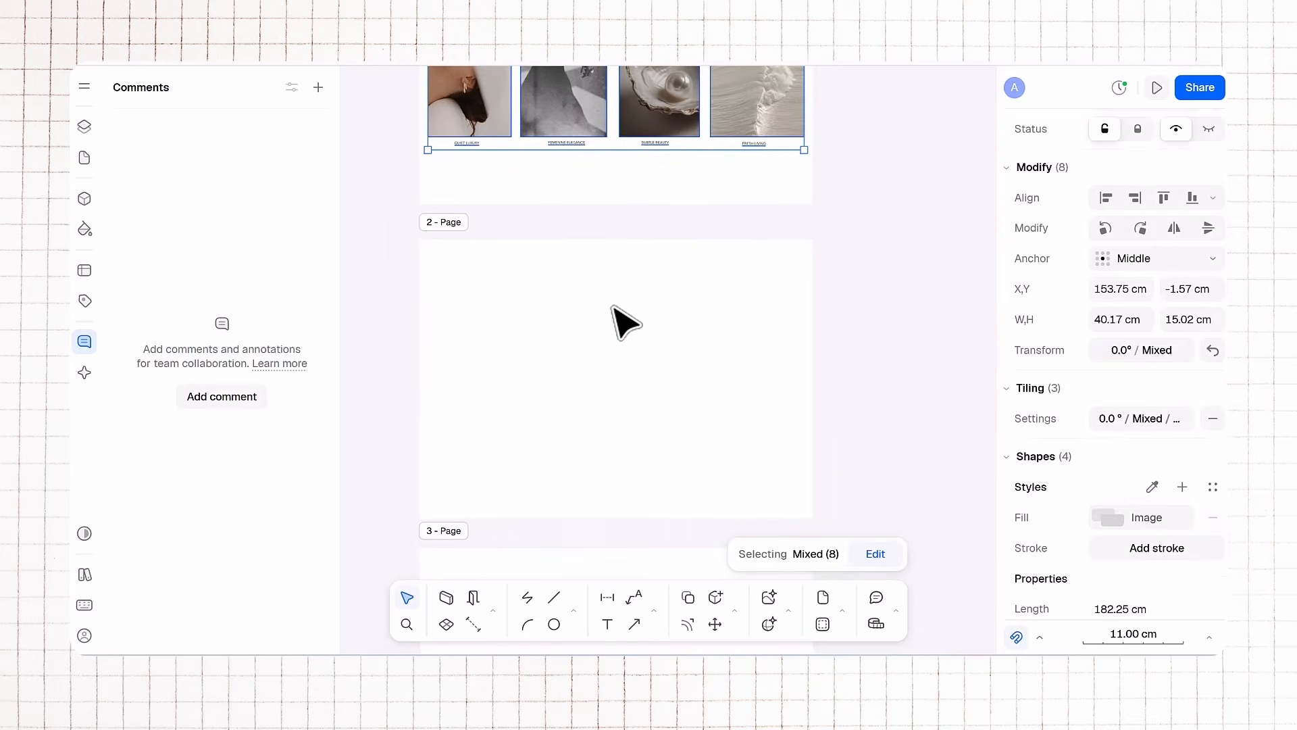
click(614, 305)
middle_drag(780, 230, 795, 265)
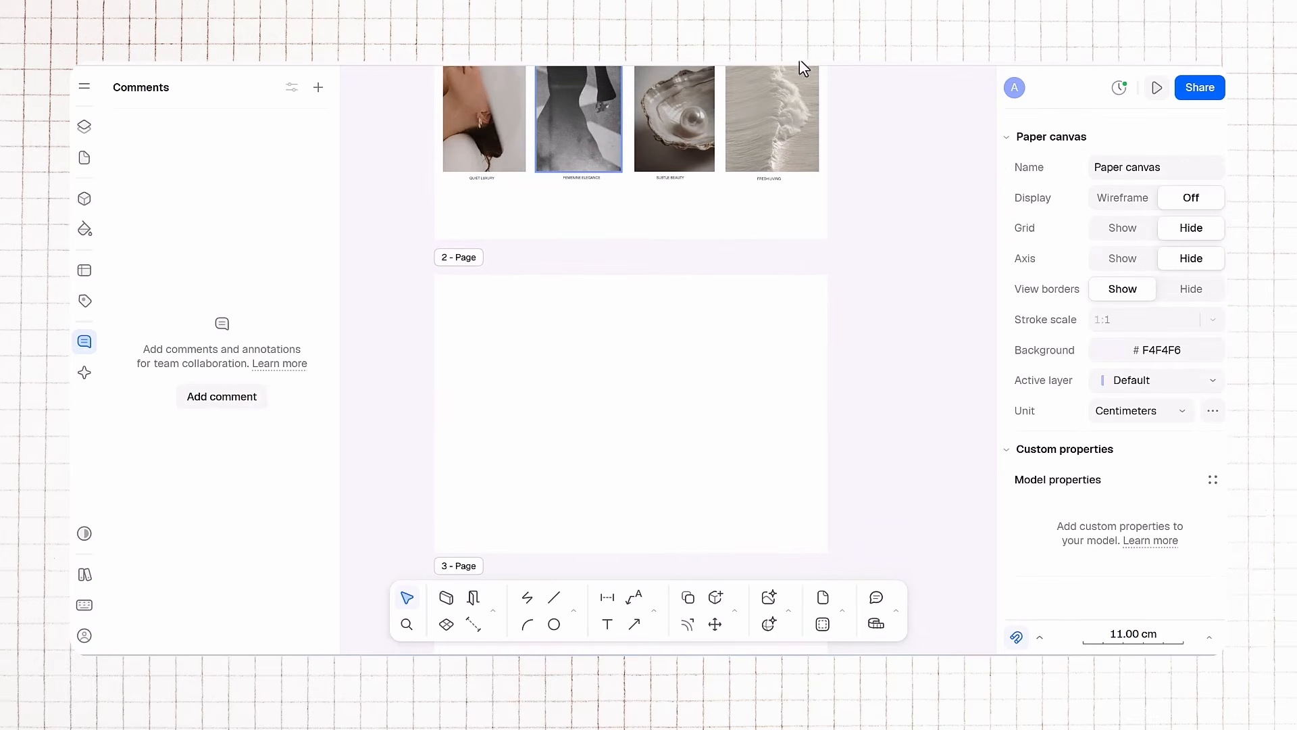
Step: Import the first interior image onto page 2 and scale it to about 11 by 14 cm at the left
click(85, 86)
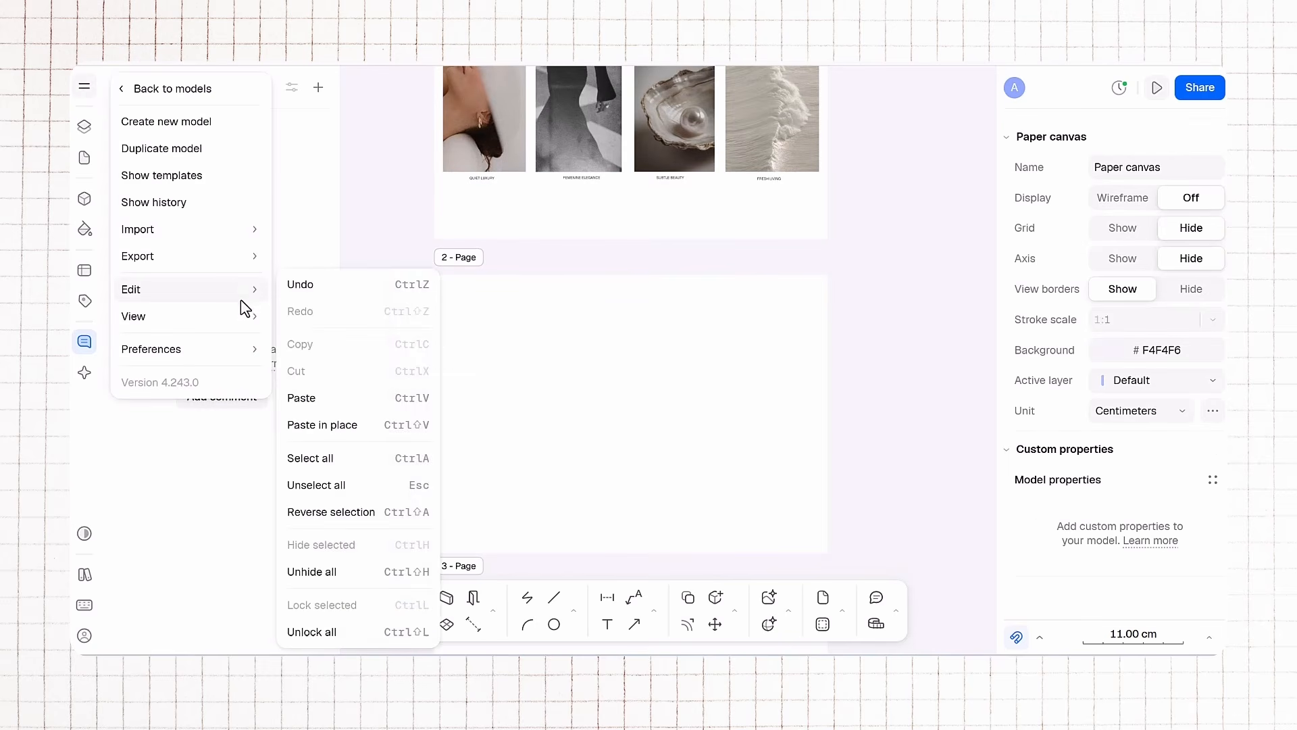
mouse_move(244, 316)
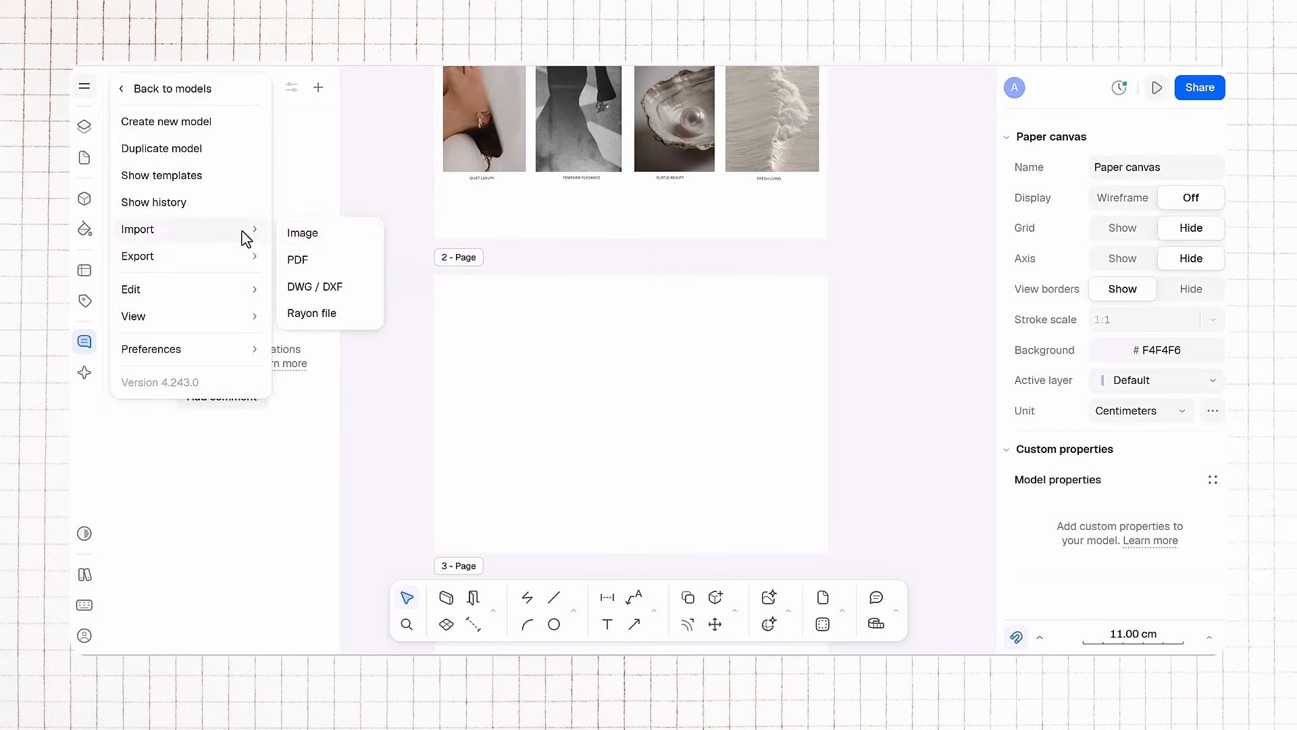
mouse_move(241, 233)
click(368, 250)
click(477, 251)
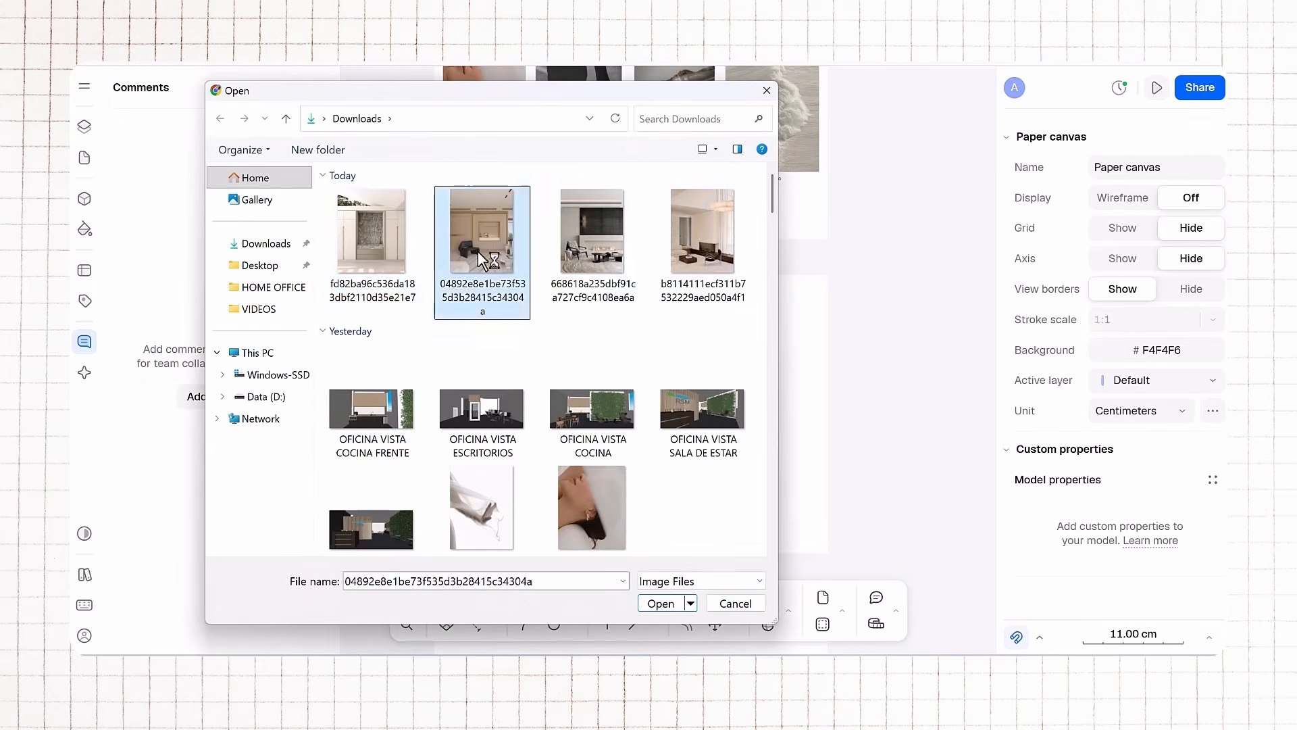
double_click(409, 253)
drag(786, 213, 663, 379)
drag(567, 410, 460, 390)
Step: Import the second interior image and scale it to sit beside the first on page 2
click(85, 87)
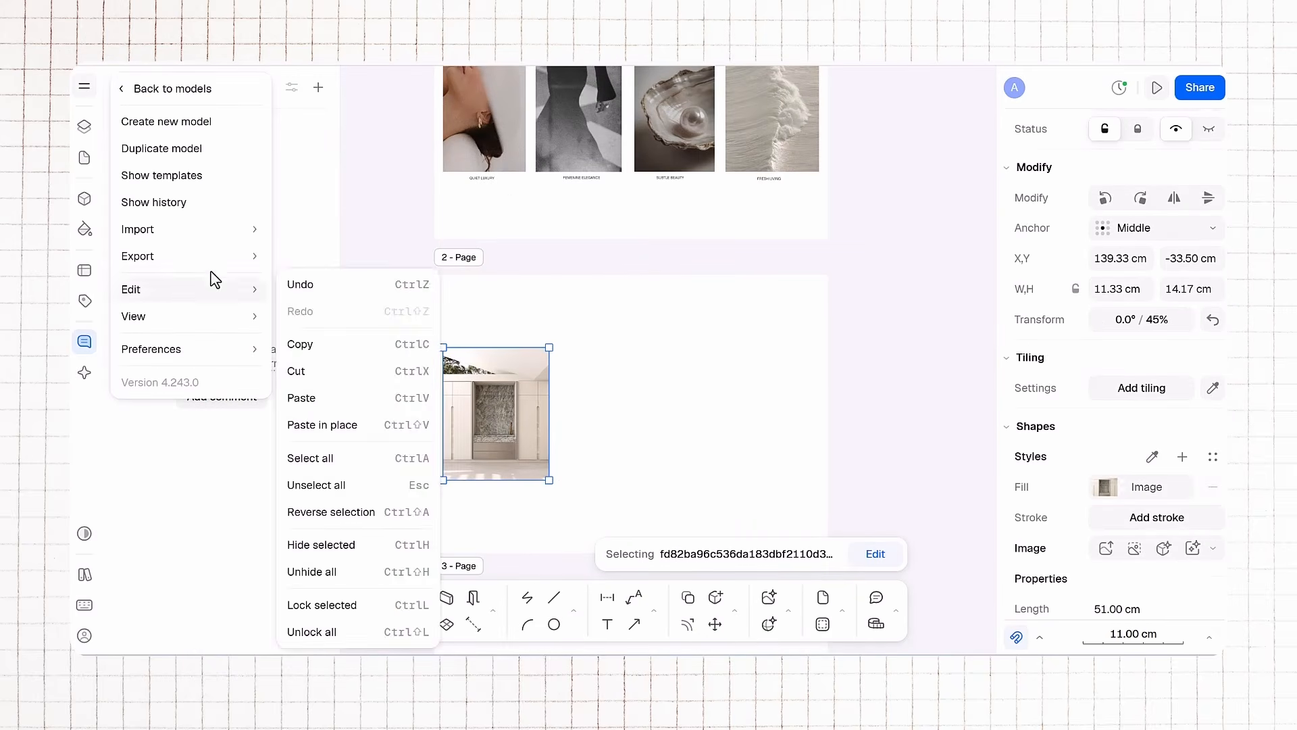
mouse_move(245, 242)
click(302, 232)
click(481, 246)
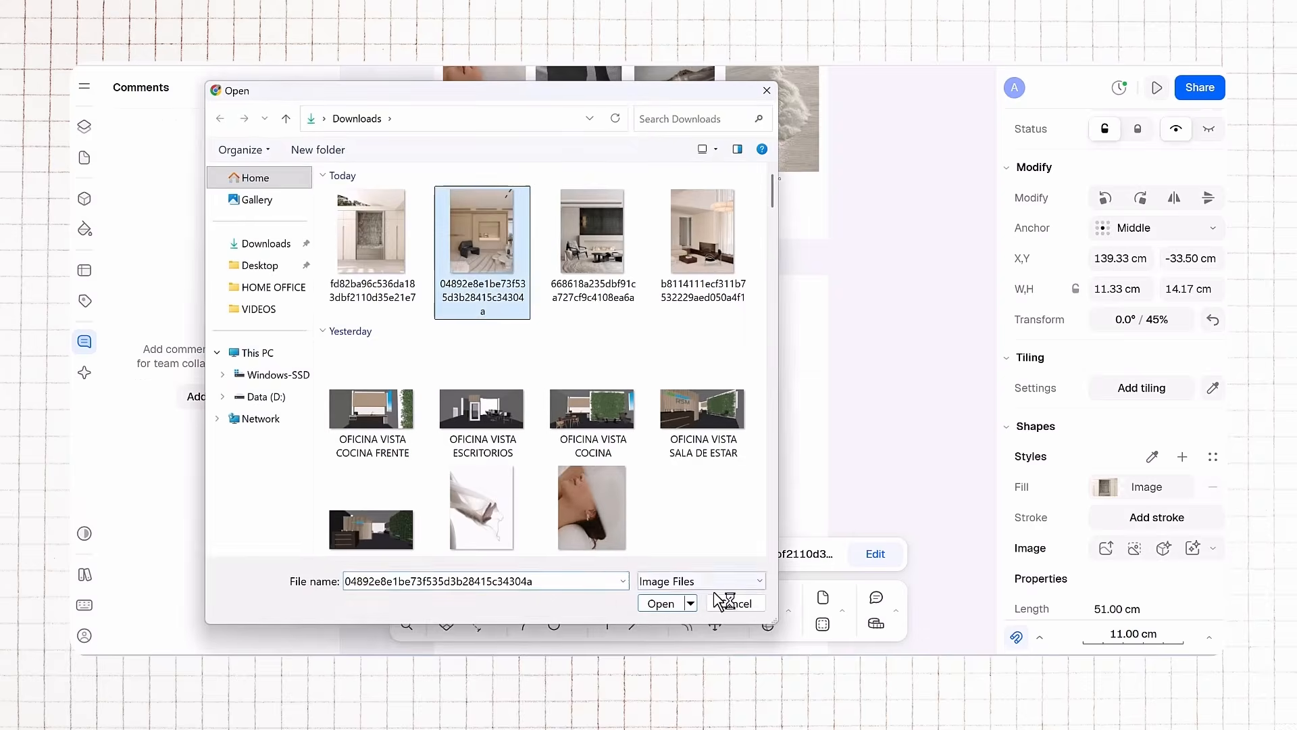
click(669, 603)
drag(781, 210, 700, 366)
drag(615, 408, 611, 379)
click(678, 336)
Step: Import the third interior image, scale it to about 12.5 by 16.6 cm and place it third in the row
click(86, 89)
mouse_move(182, 243)
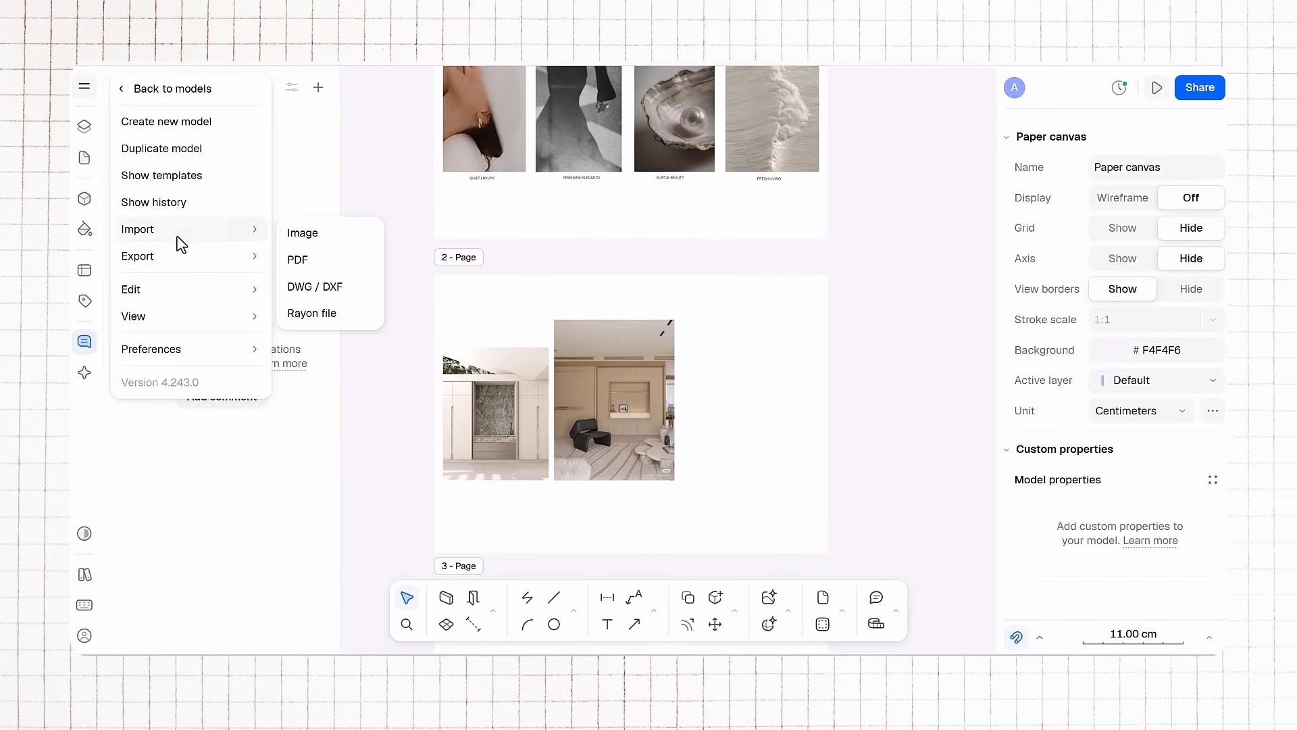
click(321, 244)
click(588, 246)
click(703, 601)
drag(777, 206, 756, 293)
key(ctrl+z)
drag(777, 214, 664, 346)
drag(618, 422, 750, 390)
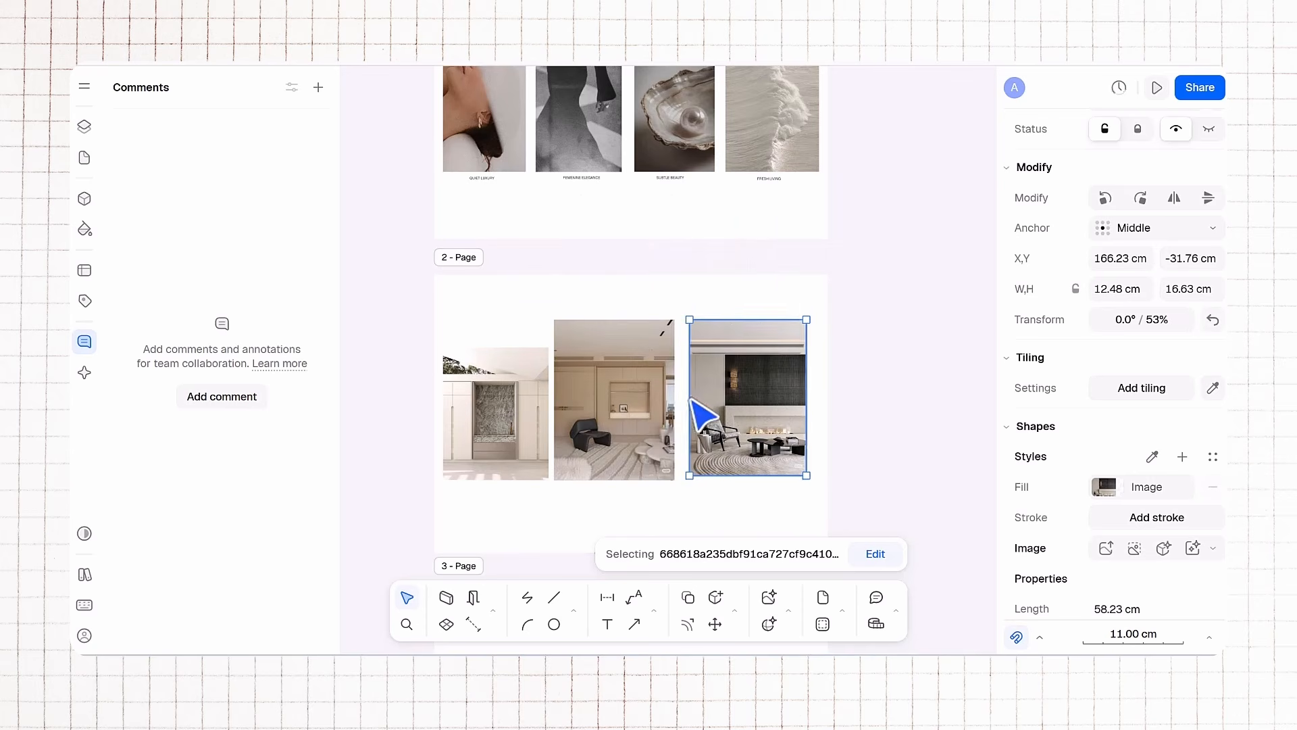
Step: Import the fourth interior image from Downloads and place it on the canvas beside page 2
click(84, 86)
mouse_move(174, 228)
click(311, 229)
click(702, 233)
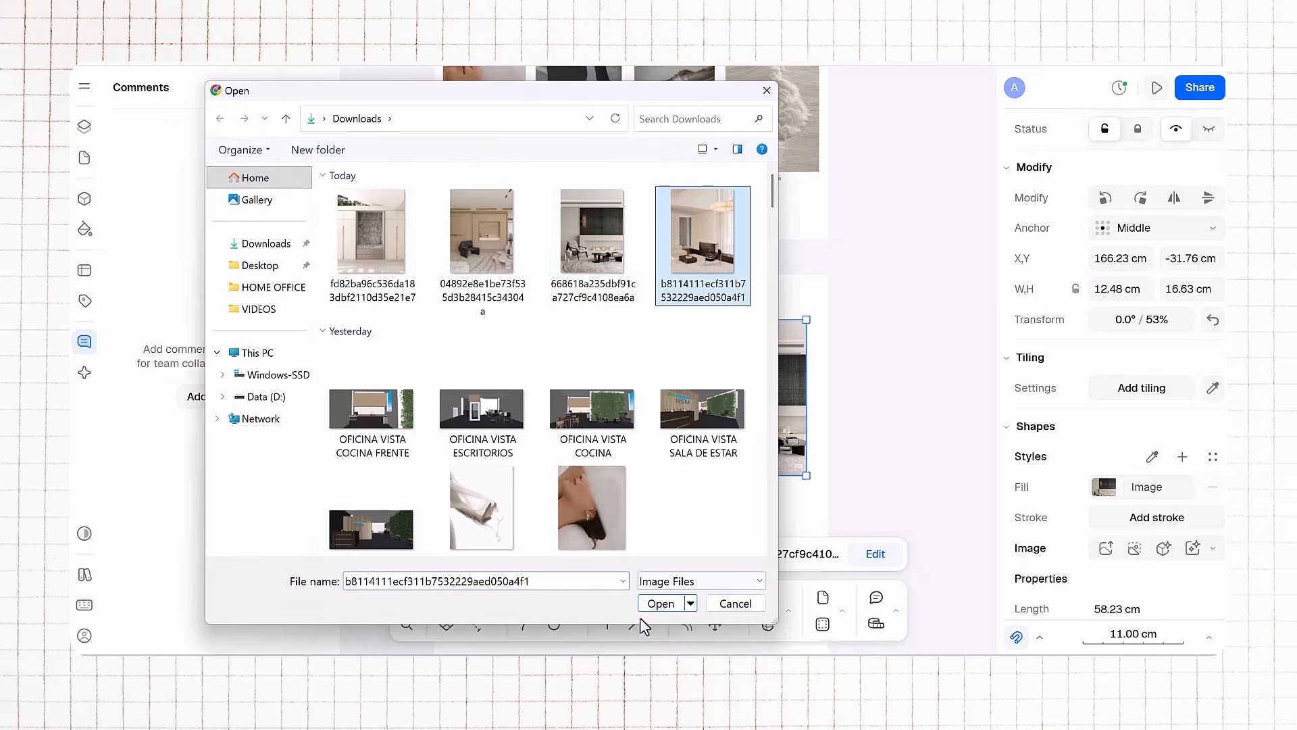
click(657, 603)
drag(777, 212, 670, 358)
drag(618, 403, 729, 271)
Step: Move the third interior image next to the first, shrink it slightly, and nudge the first image left
drag(724, 407, 571, 424)
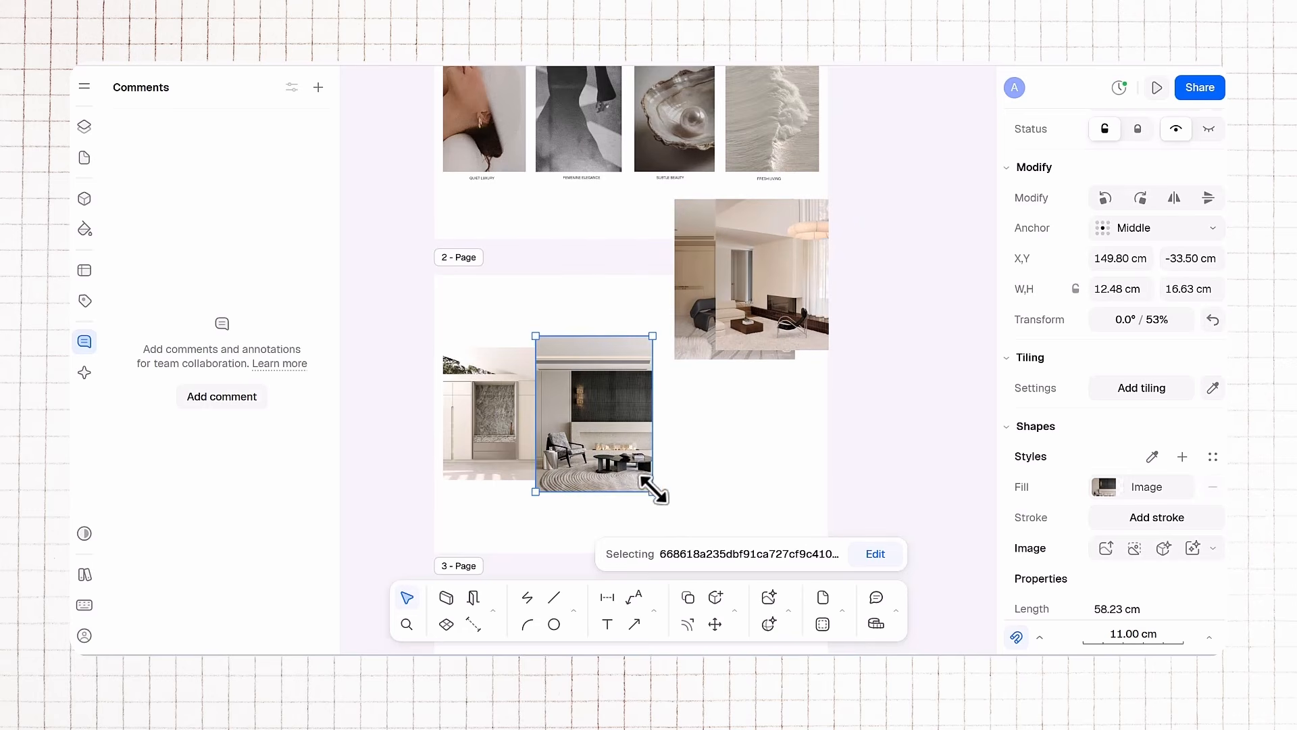
drag(653, 491, 638, 475)
drag(487, 435, 463, 433)
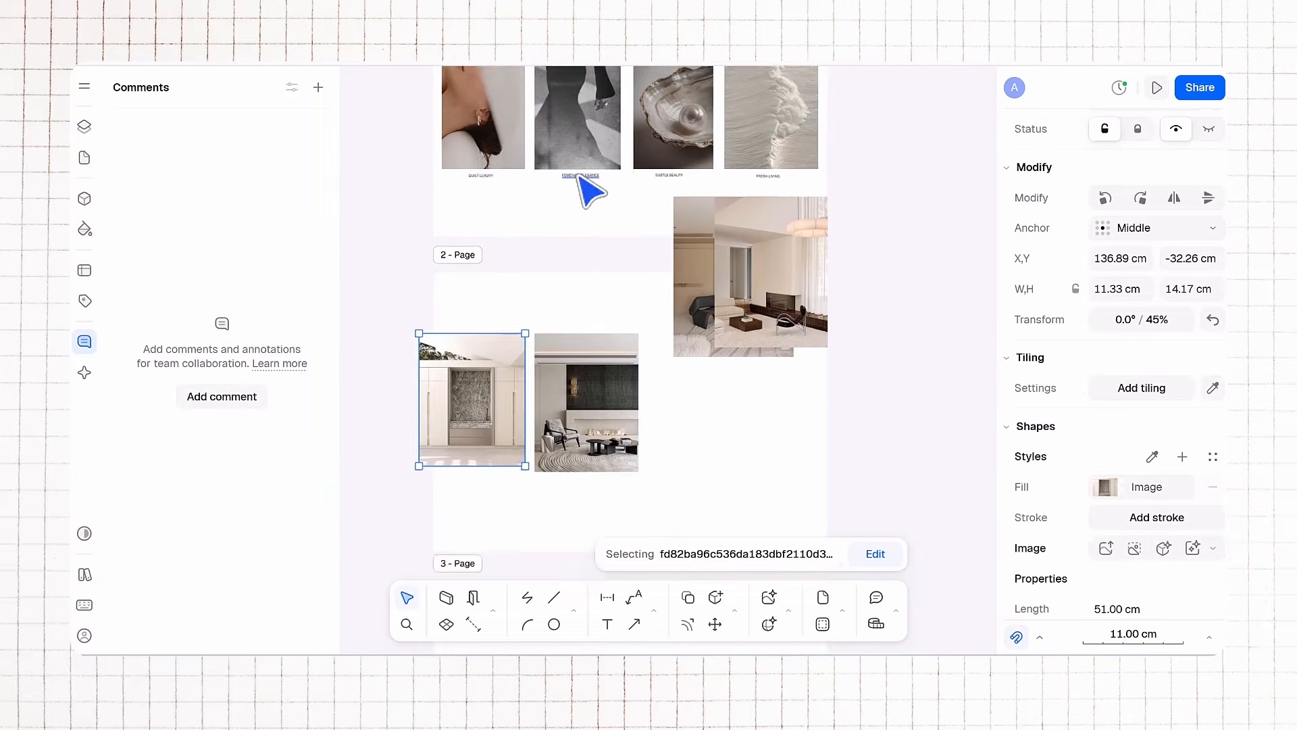
Step: Arrange the interior images as a captioned row beneath the Pinterest image row
middle_drag(571, 225, 575, 287)
click(590, 433)
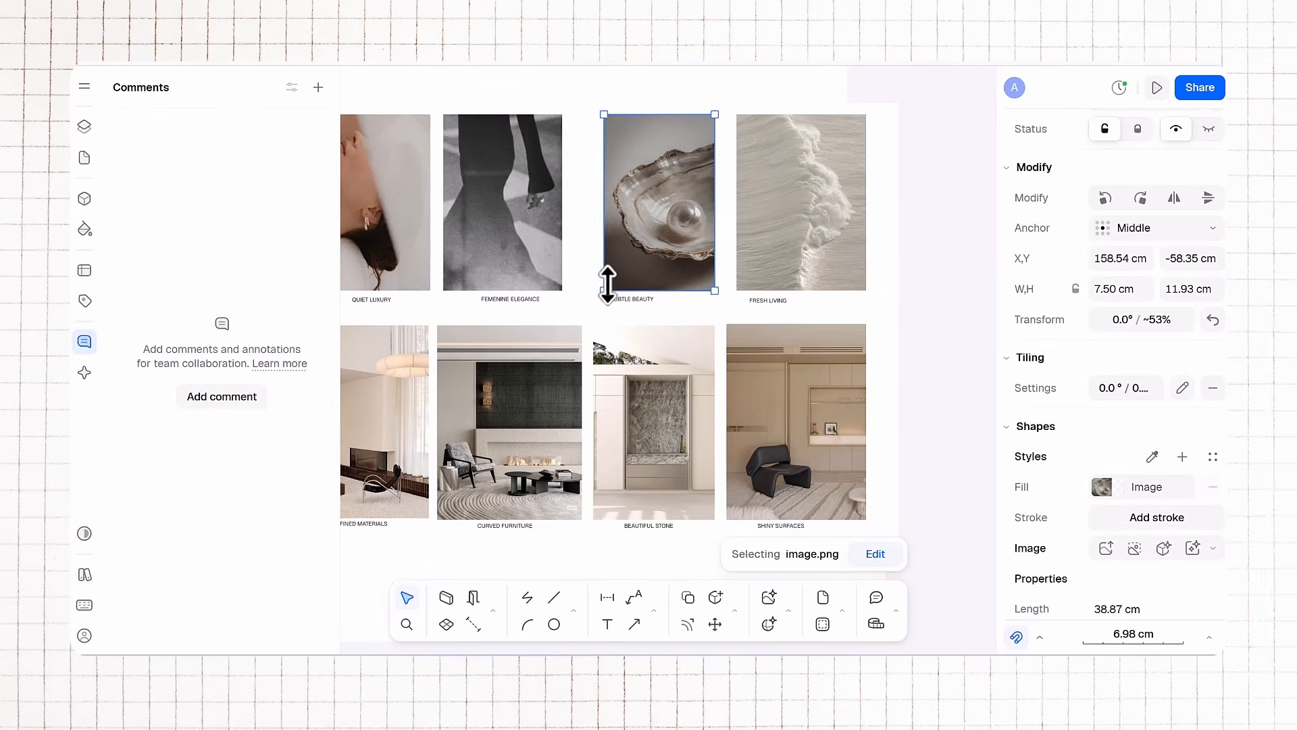
click(516, 256)
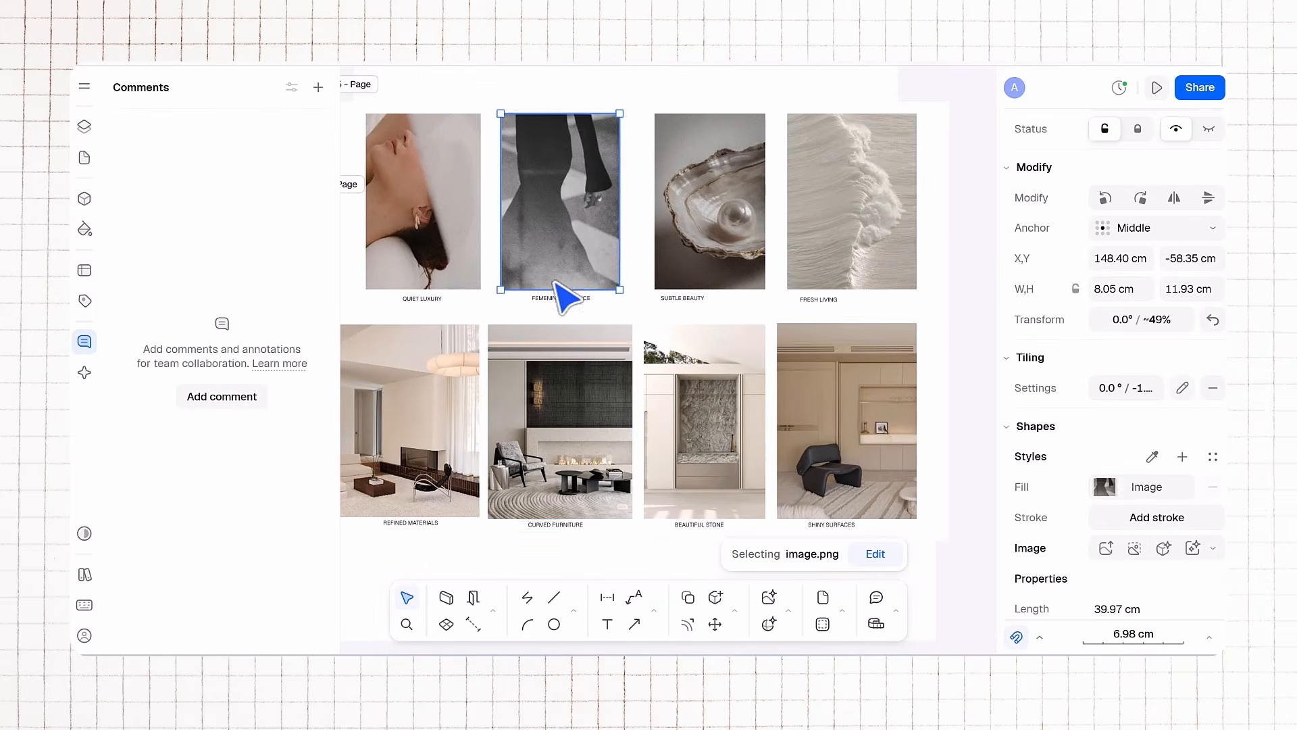
click(495, 424)
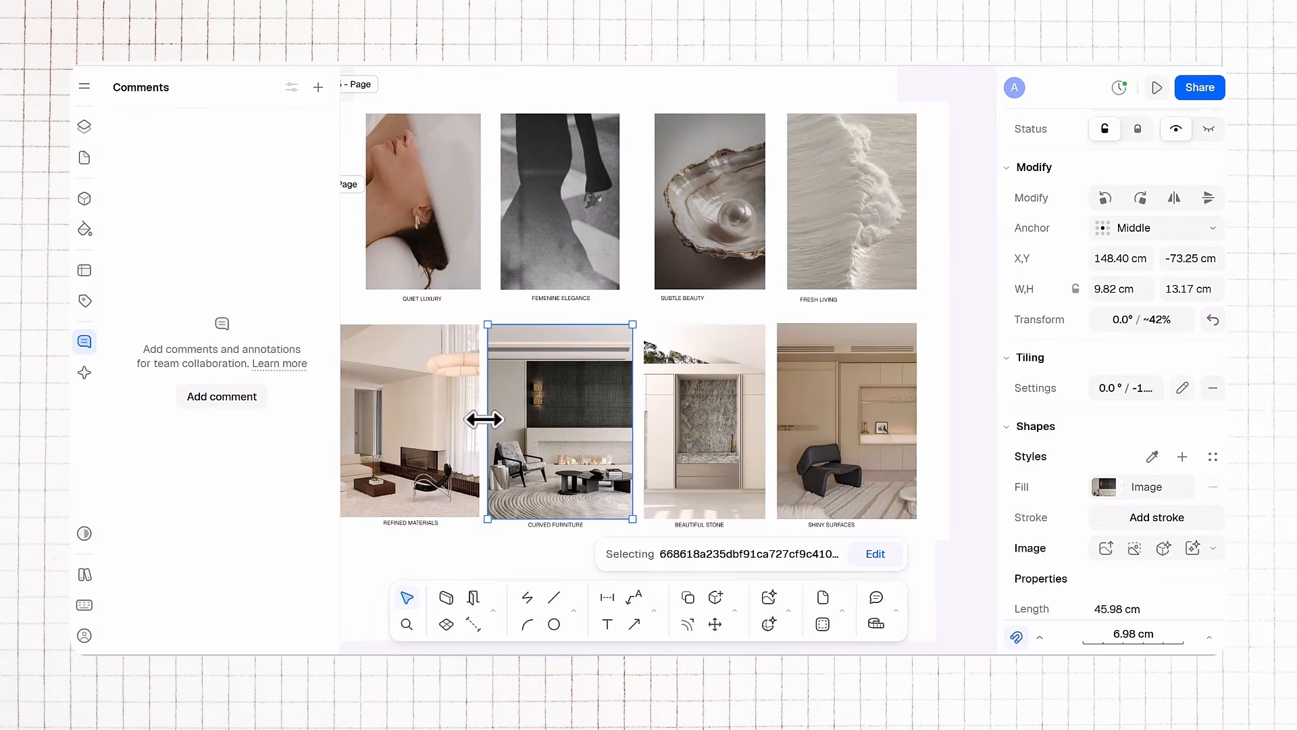
Step: Narrow the curved furniture and beautiful stone images by trimming their side edges to match the upper row
drag(485, 419, 497, 418)
drag(634, 431, 621, 431)
click(696, 431)
click(642, 431)
click(696, 353)
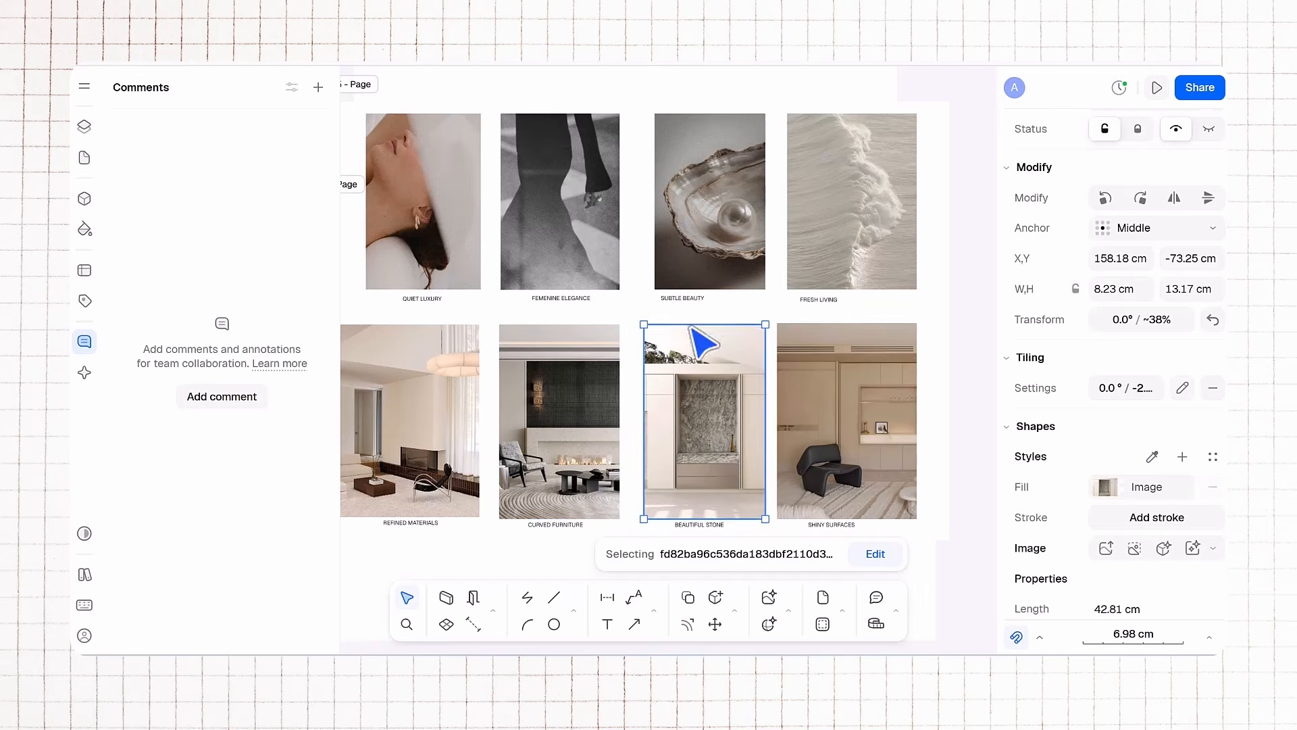
click(682, 255)
click(639, 400)
click(651, 417)
drag(643, 438, 653, 439)
Step: Trim the refined materials image's side edge so its width matches the other images
click(802, 432)
click(594, 428)
scroll(540, 428, left, 2)
click(498, 428)
drag(414, 415, 448, 416)
click(354, 349)
scroll(443, 358, down, 5)
scroll(617, 384, up, 4)
middle_drag(617, 384, 809, 395)
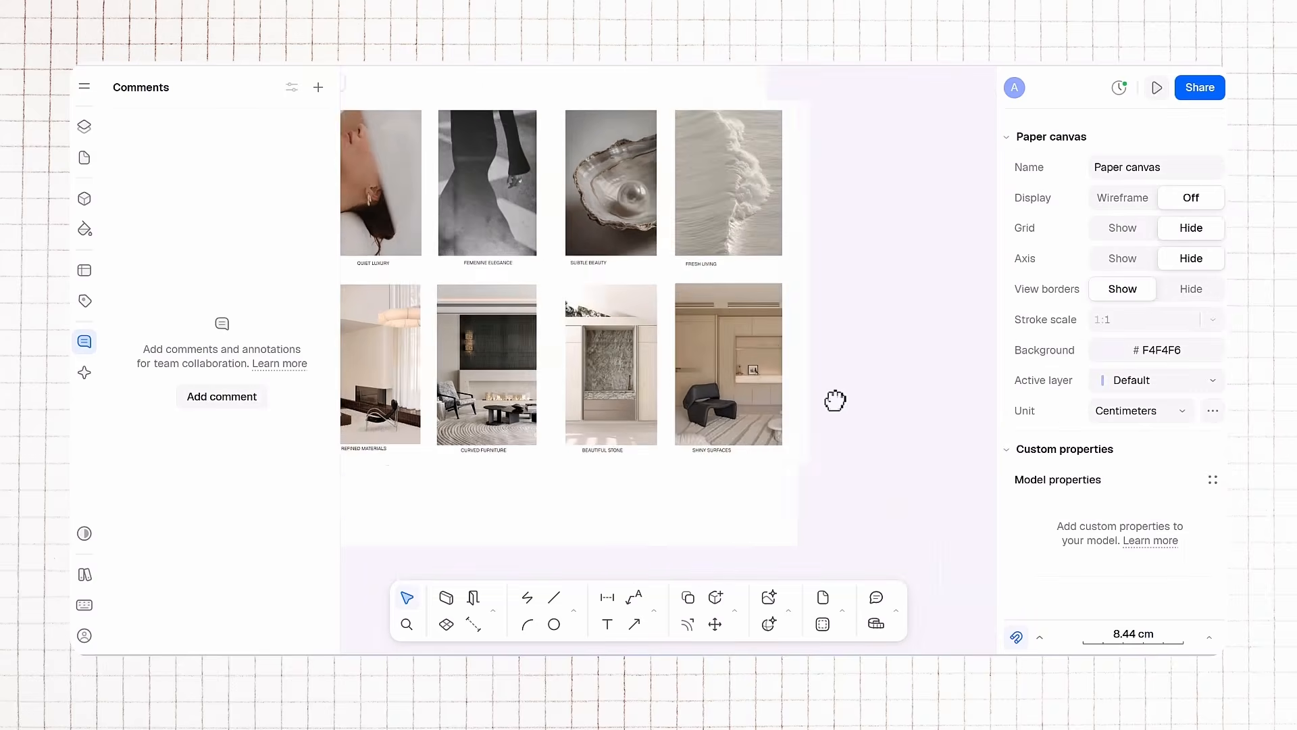